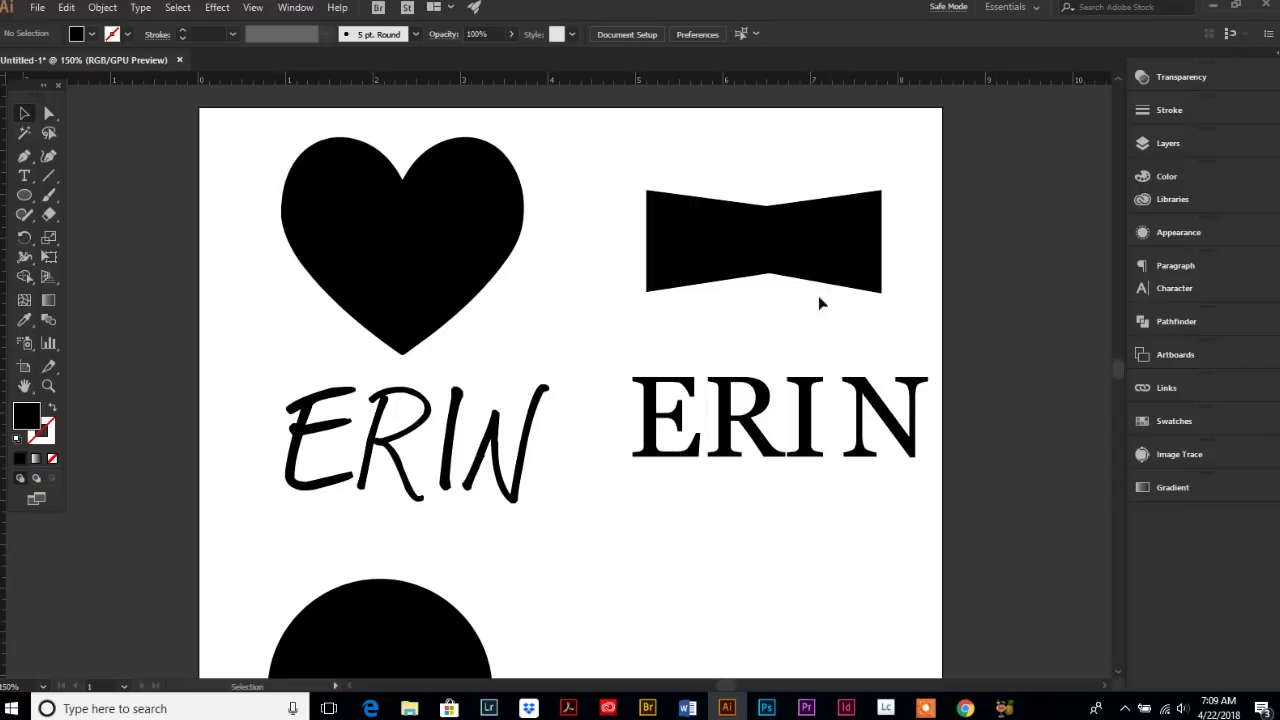
Step: Look through the Object menu and scroll the artboard without making changes
{"action": "left_click", "coordinate": [100, 9]}
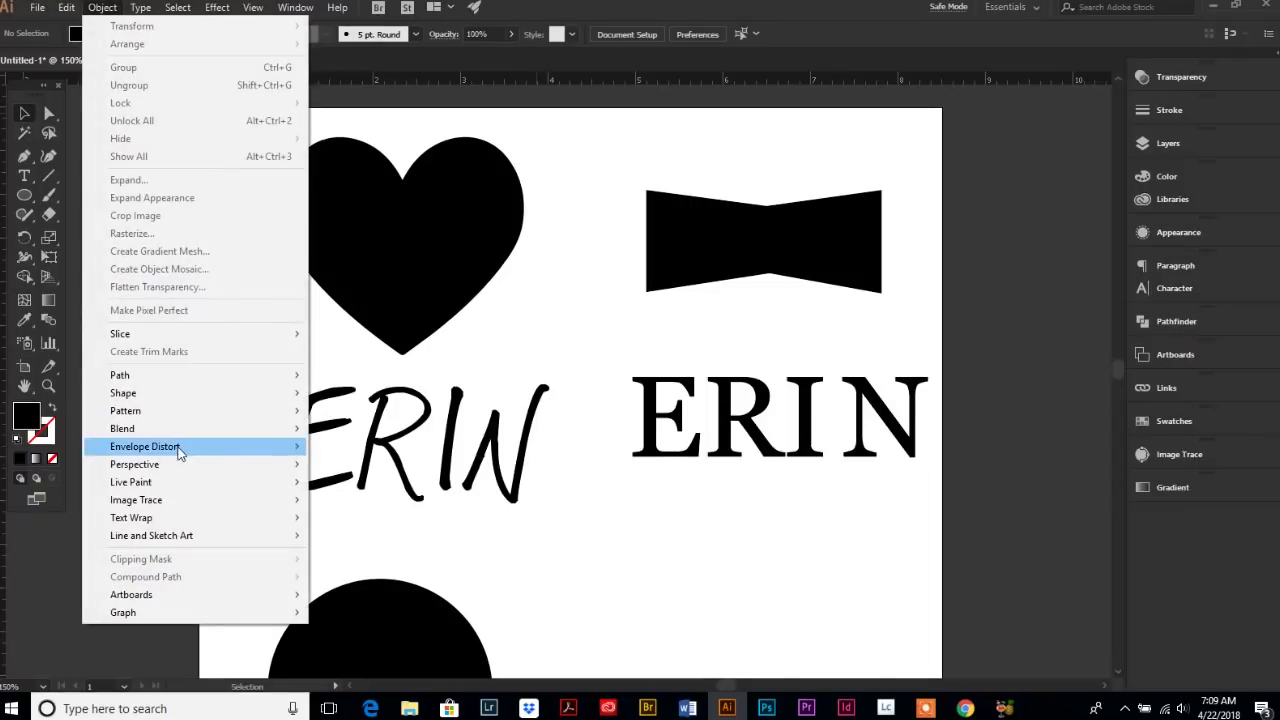
{"action": "mouse_move", "coordinate": [180, 451]}
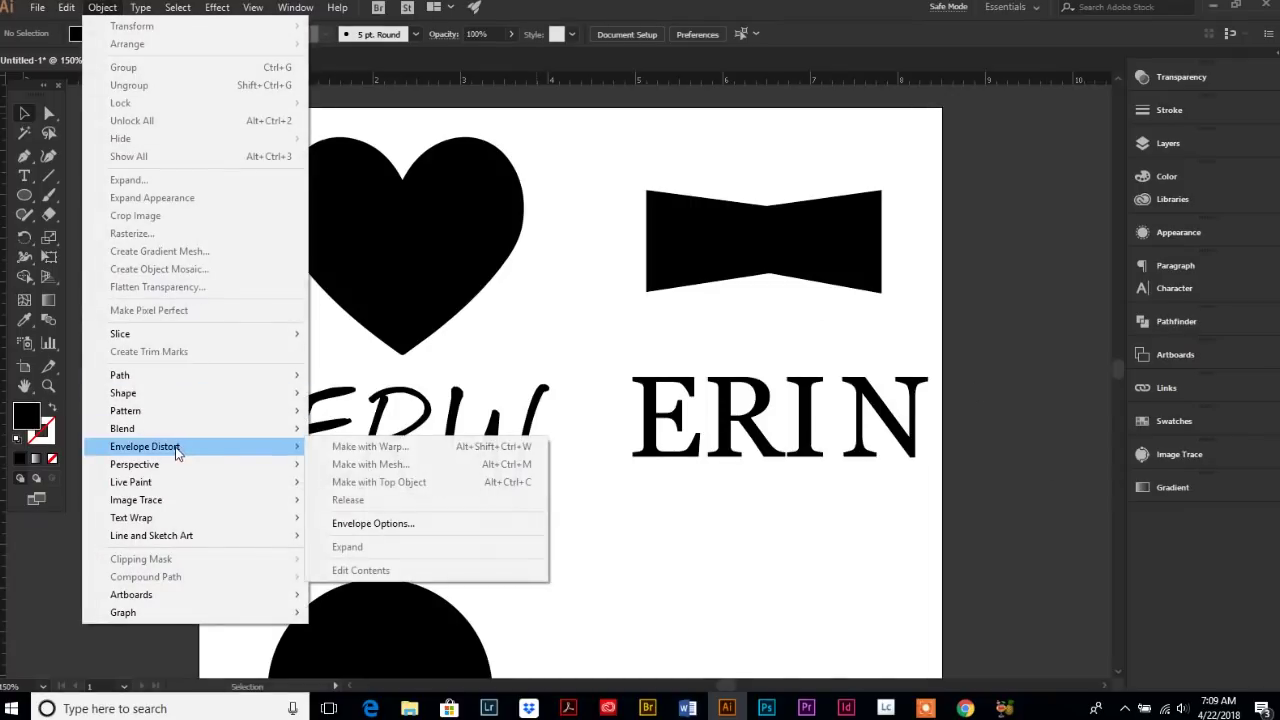
{"action": "left_click", "coordinate": [730, 592]}
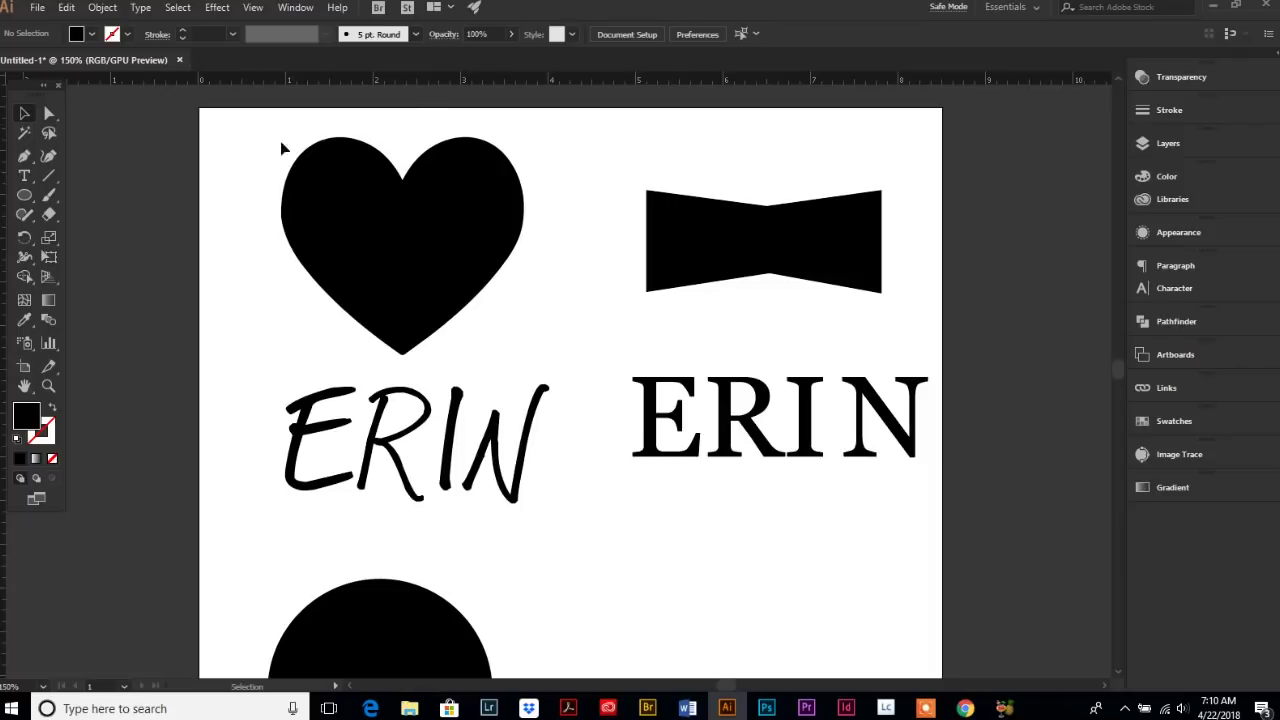
{"action": "scroll", "coordinate": [443, 557], "scroll_direction": "down", "scroll_amount": 5}
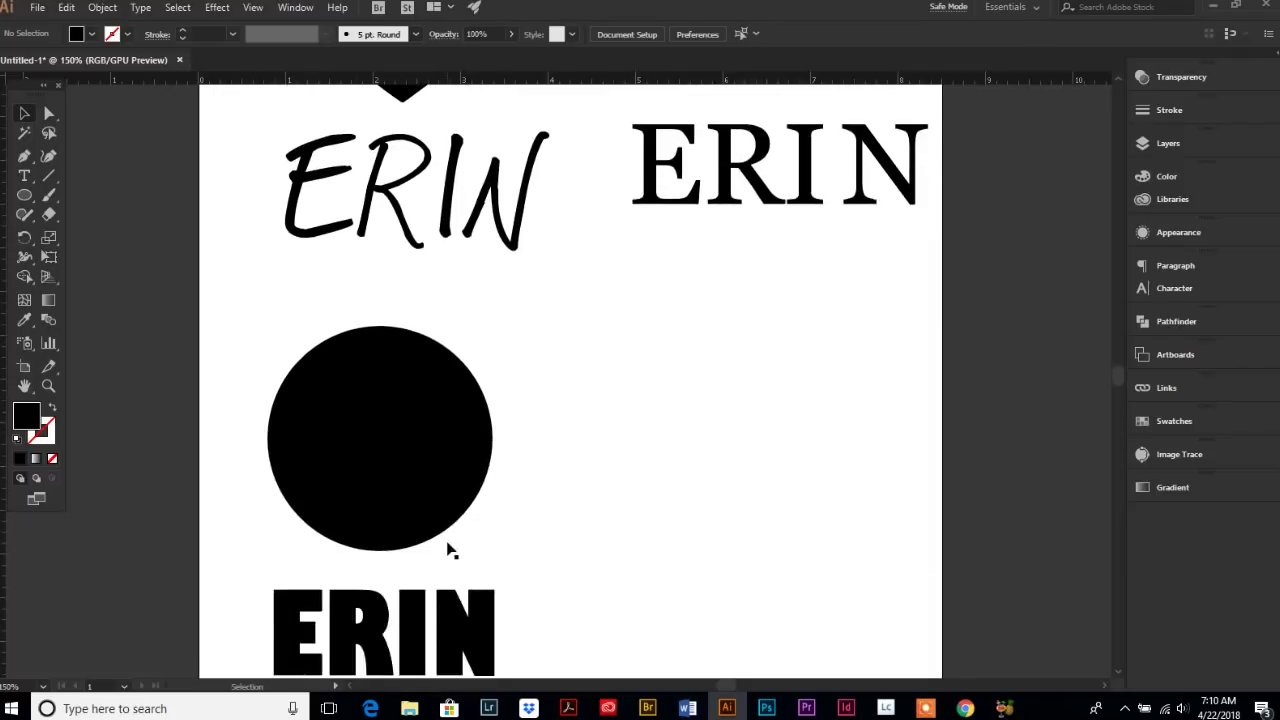
{"action": "scroll", "coordinate": [449, 549], "scroll_direction": "up", "scroll_amount": 7}
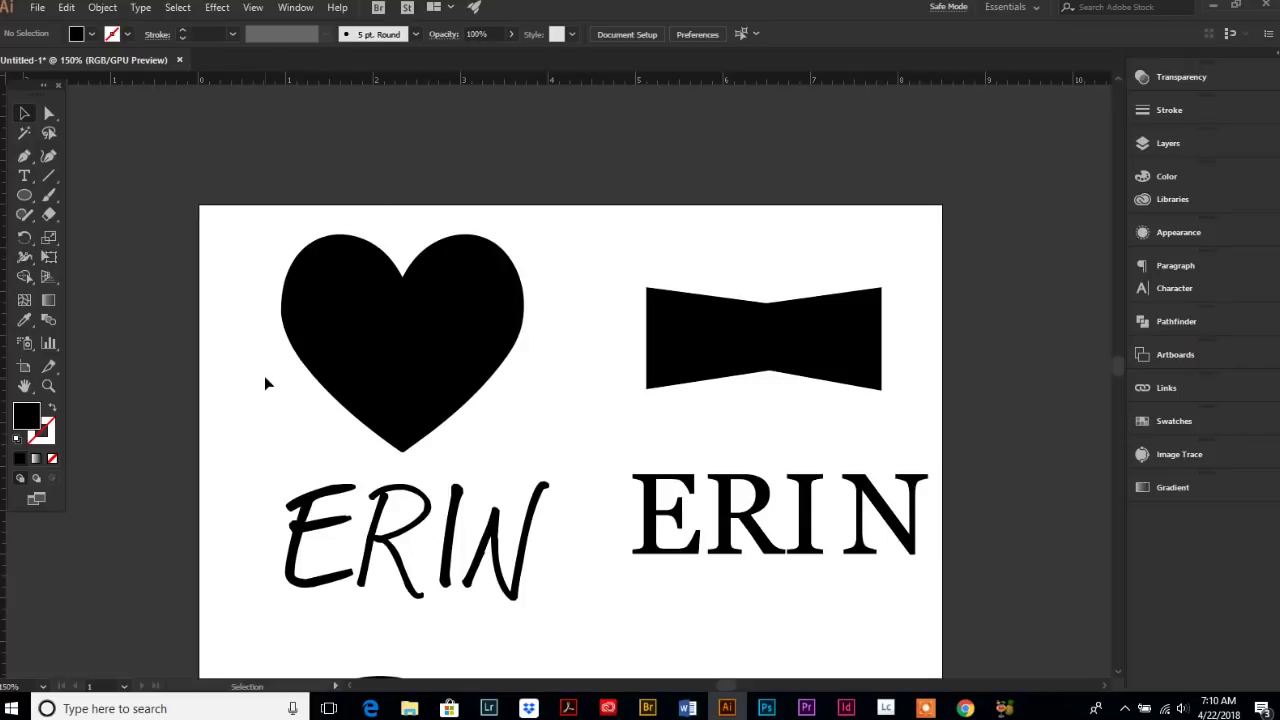
Step: Position the heart shape over the script ERIN text
{"action": "left_click", "coordinate": [389, 580]}
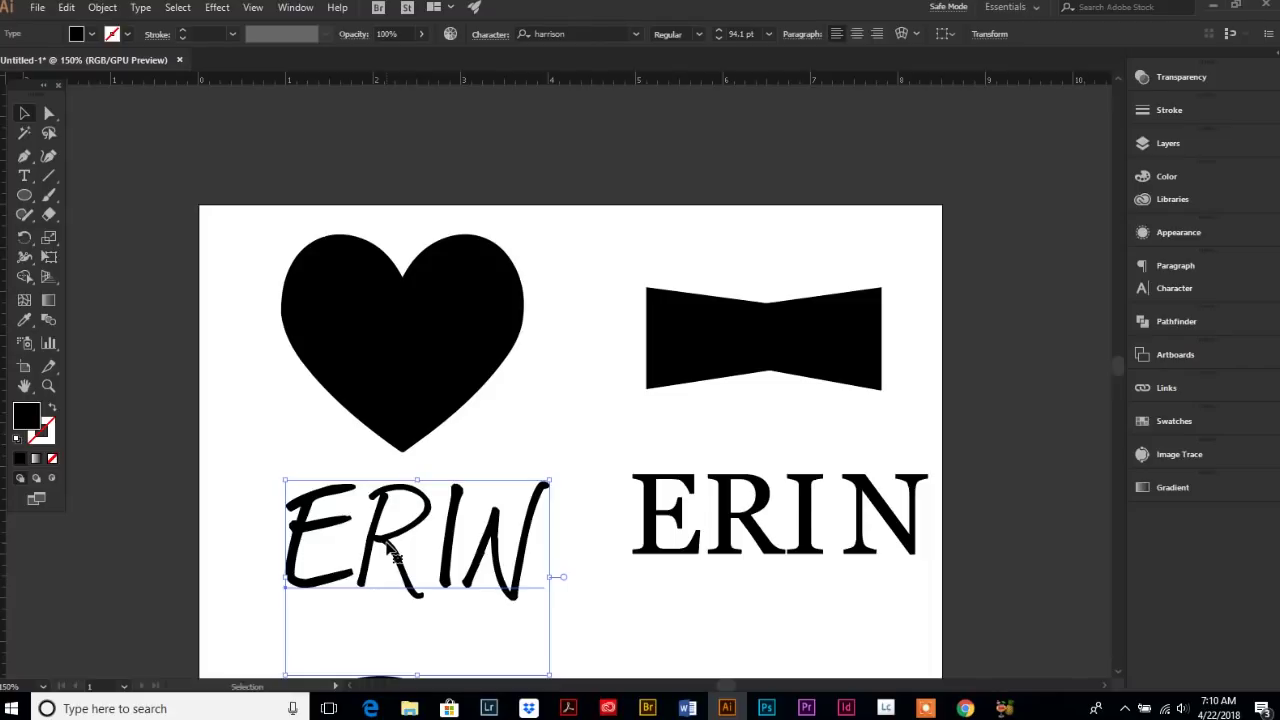
{"action": "left_click", "coordinate": [194, 412]}
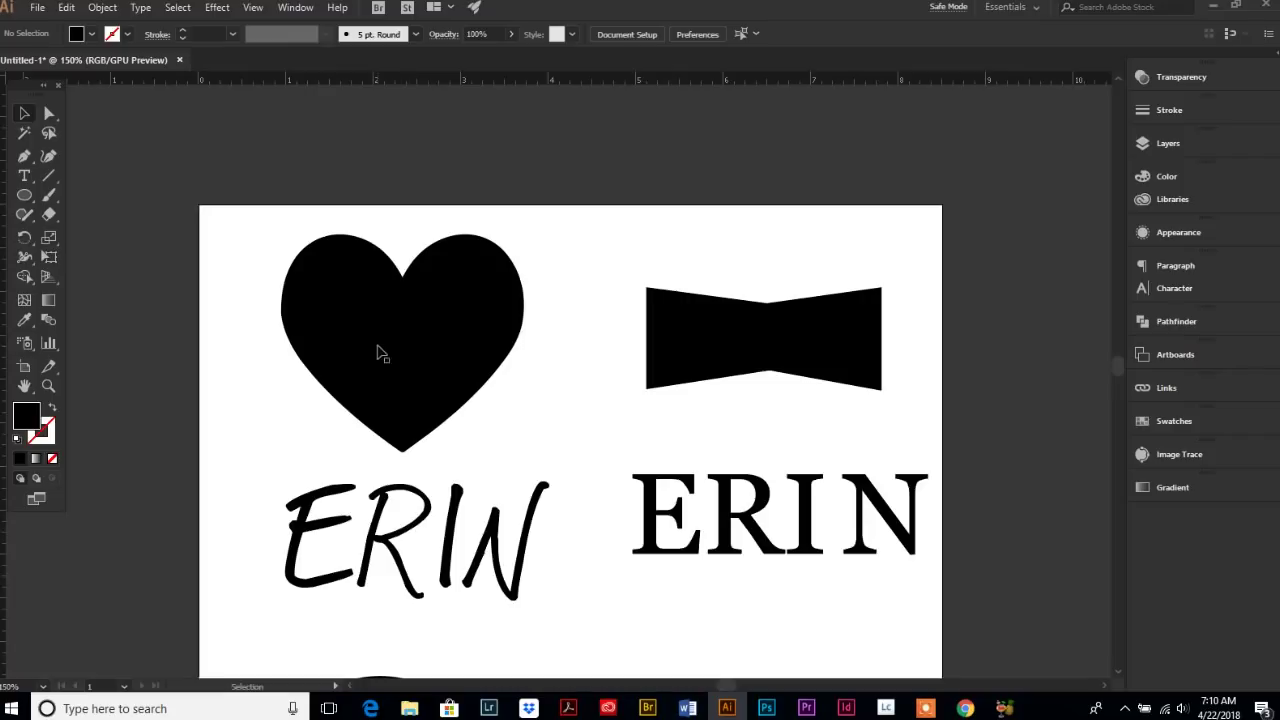
{"action": "mouse_move", "coordinate": [377, 354]}
{"action": "left_mouse_down"}
{"action": "mouse_move", "coordinate": [378, 462]}
{"action": "mouse_move", "coordinate": [383, 358]}
{"action": "mouse_move", "coordinate": [392, 364]}
{"action": "left_mouse_up"}
{"action": "left_click", "coordinate": [243, 411]}
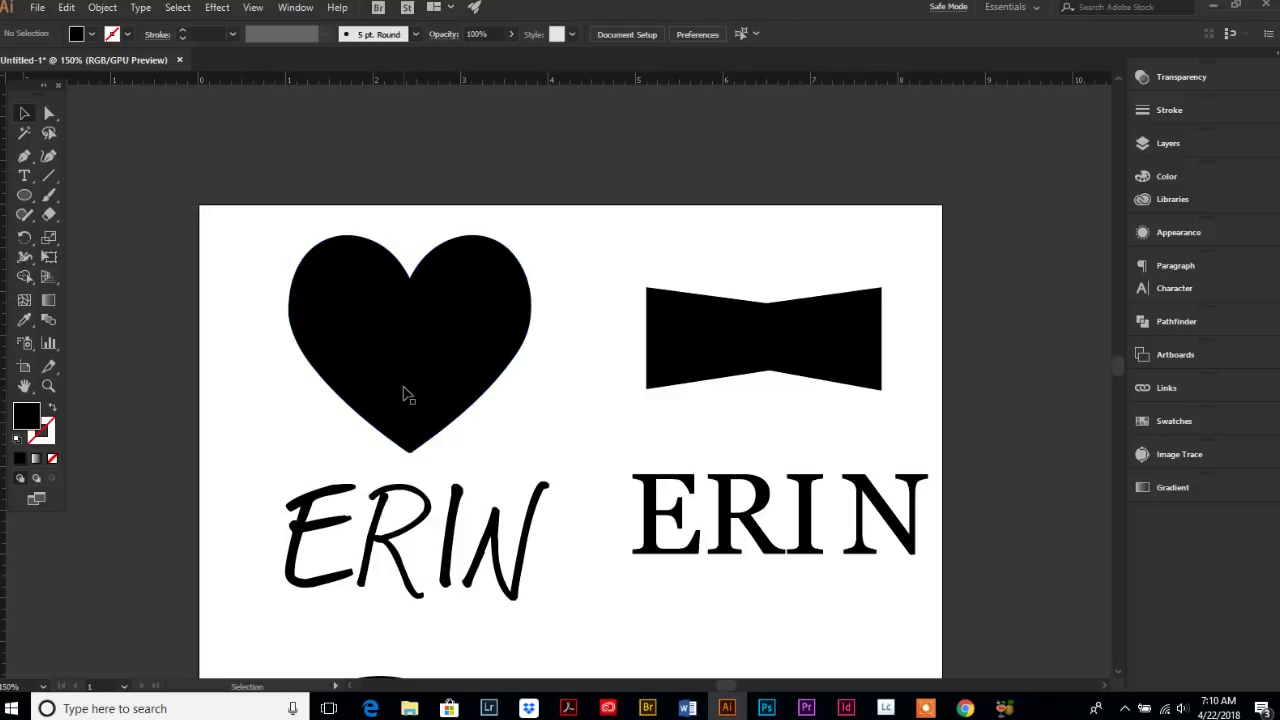
Step: Bring the heart shape to the front with Arrange > Bring to Front
{"action": "left_click", "coordinate": [387, 350]}
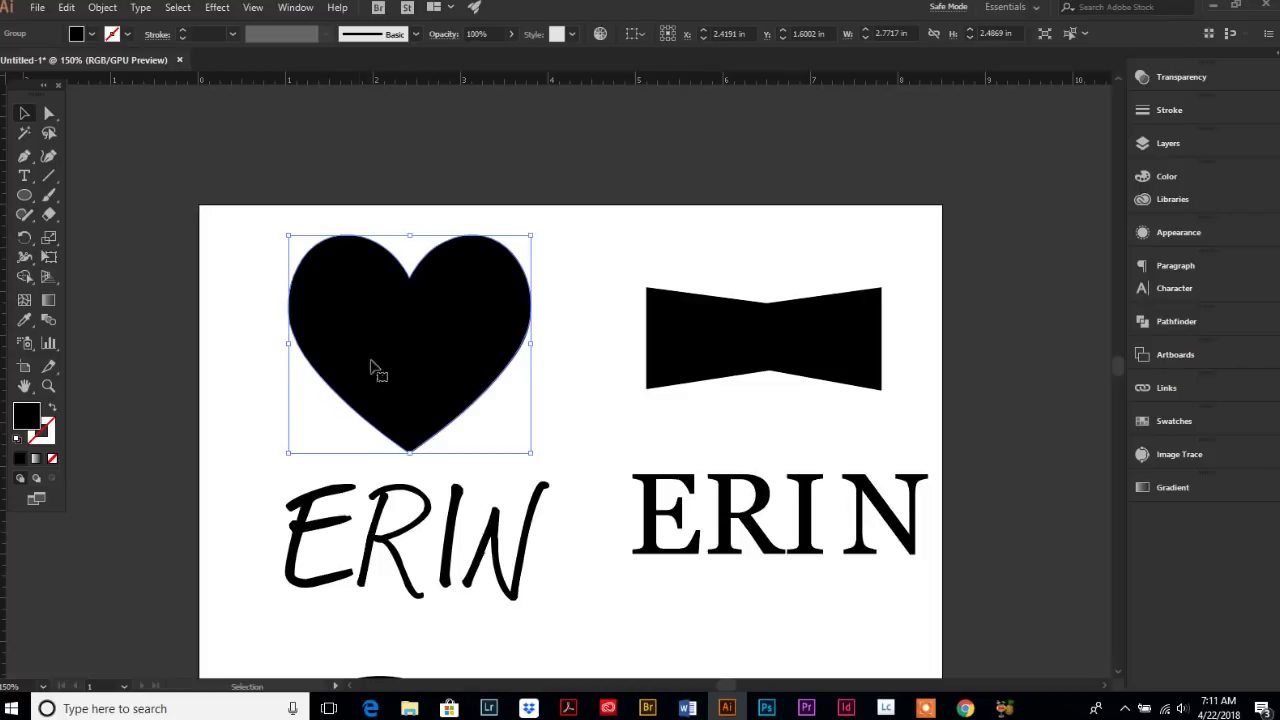
{"action": "left_click", "coordinate": [108, 10]}
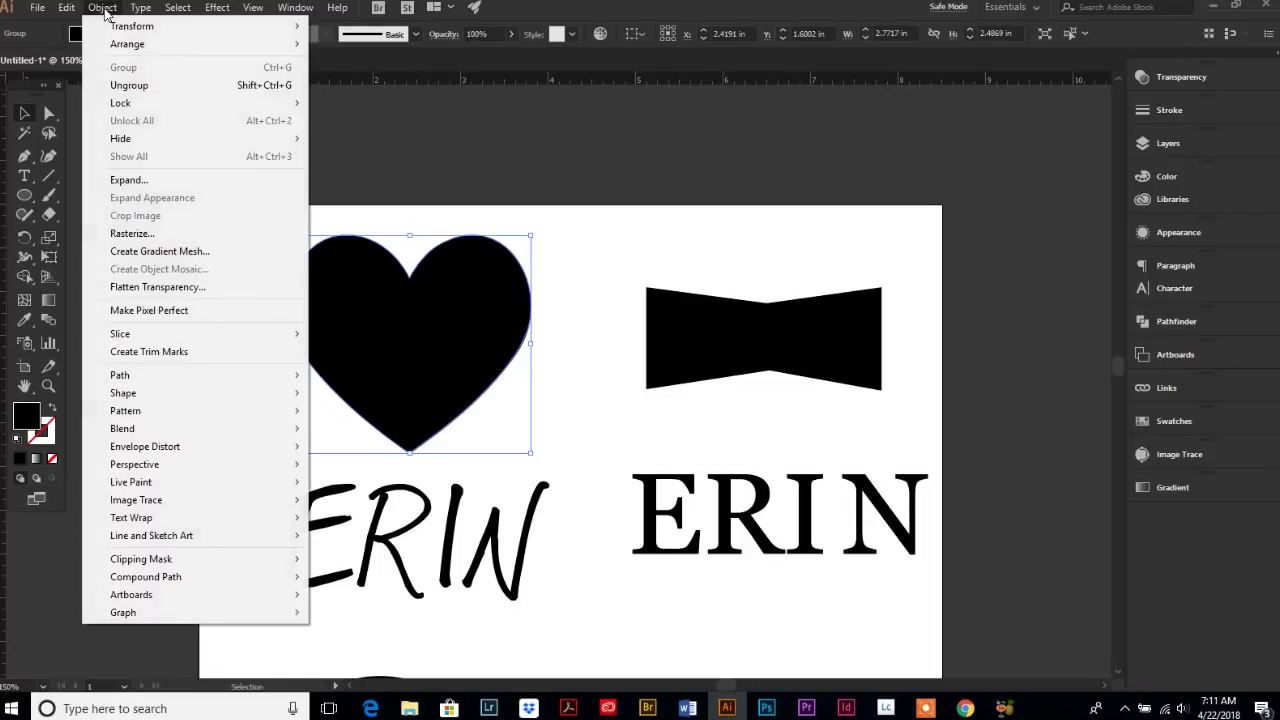
{"action": "mouse_move", "coordinate": [150, 44]}
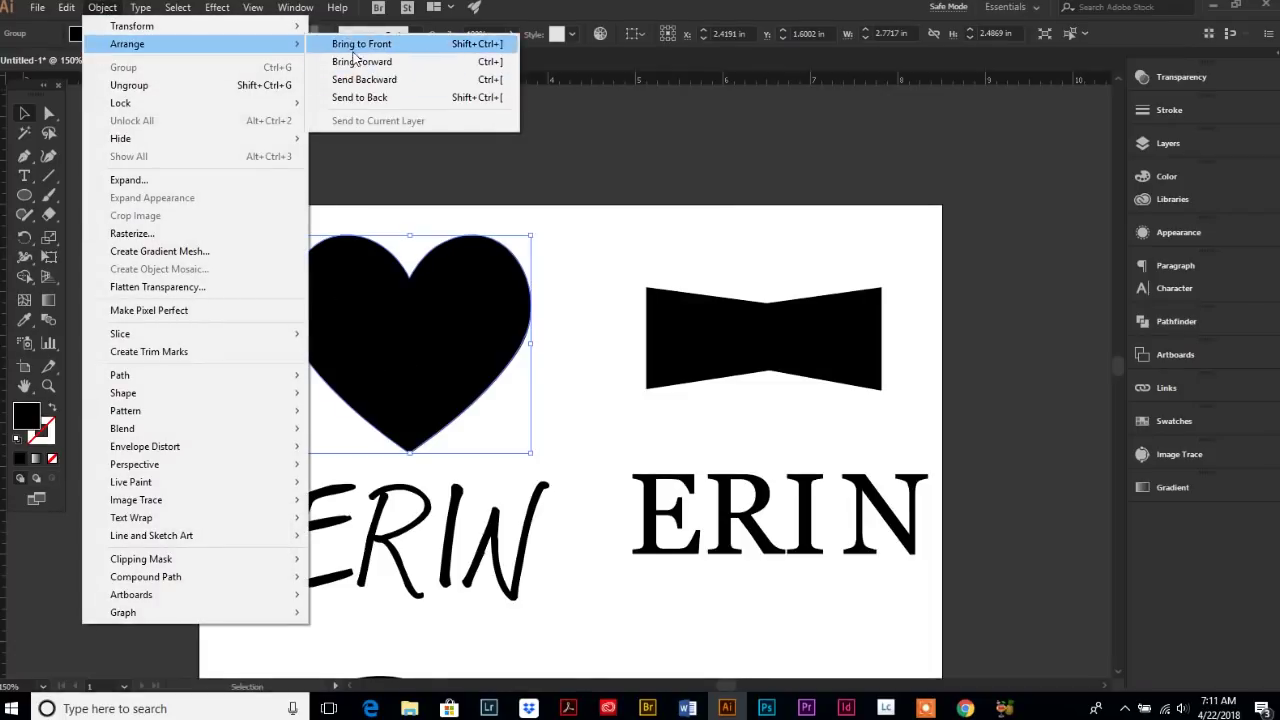
{"action": "left_click", "coordinate": [358, 44]}
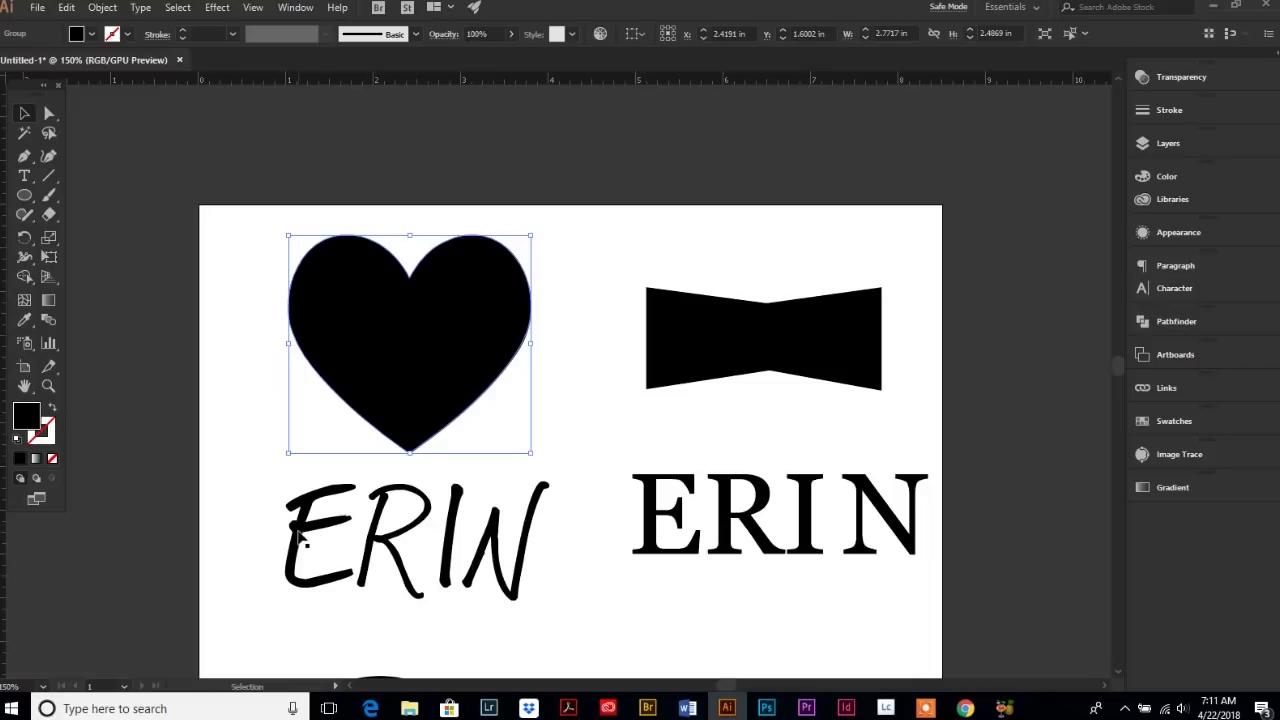
{"action": "left_click", "coordinate": [247, 498]}
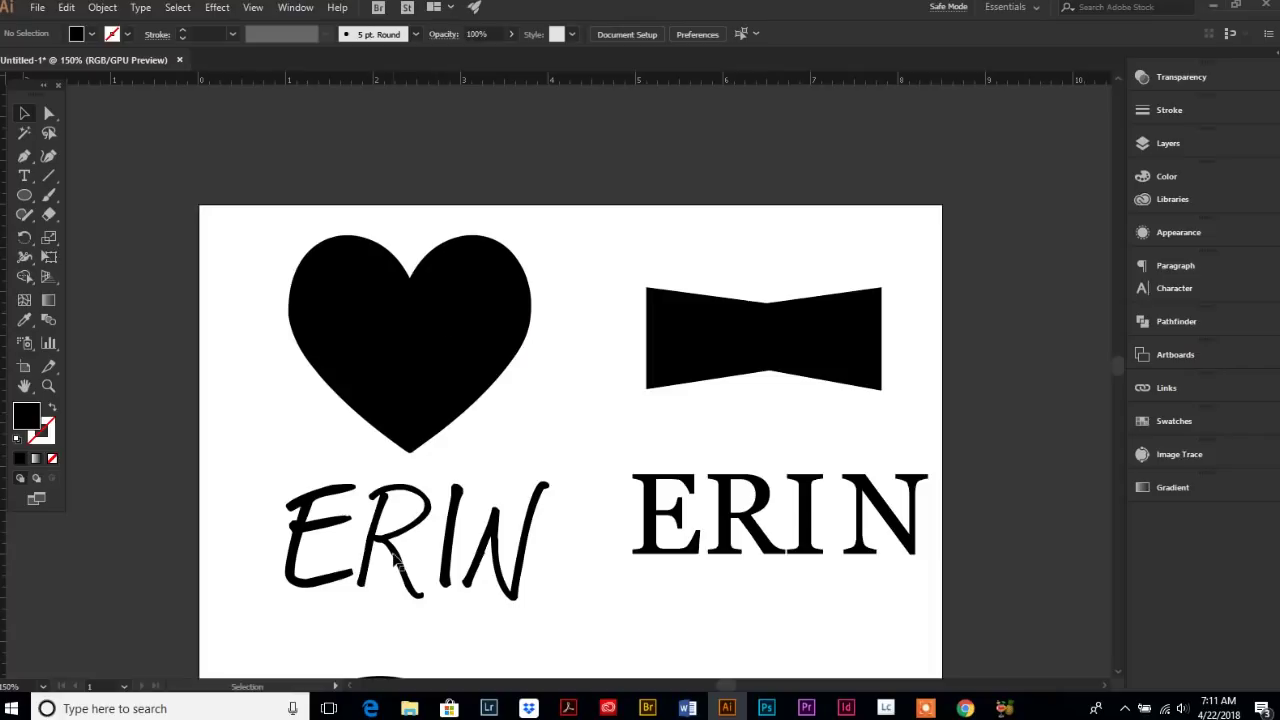
Step: Select the heart and script ERIN, then apply Envelope Distort > Make with Top Object
{"action": "left_click", "coordinate": [395, 372]}
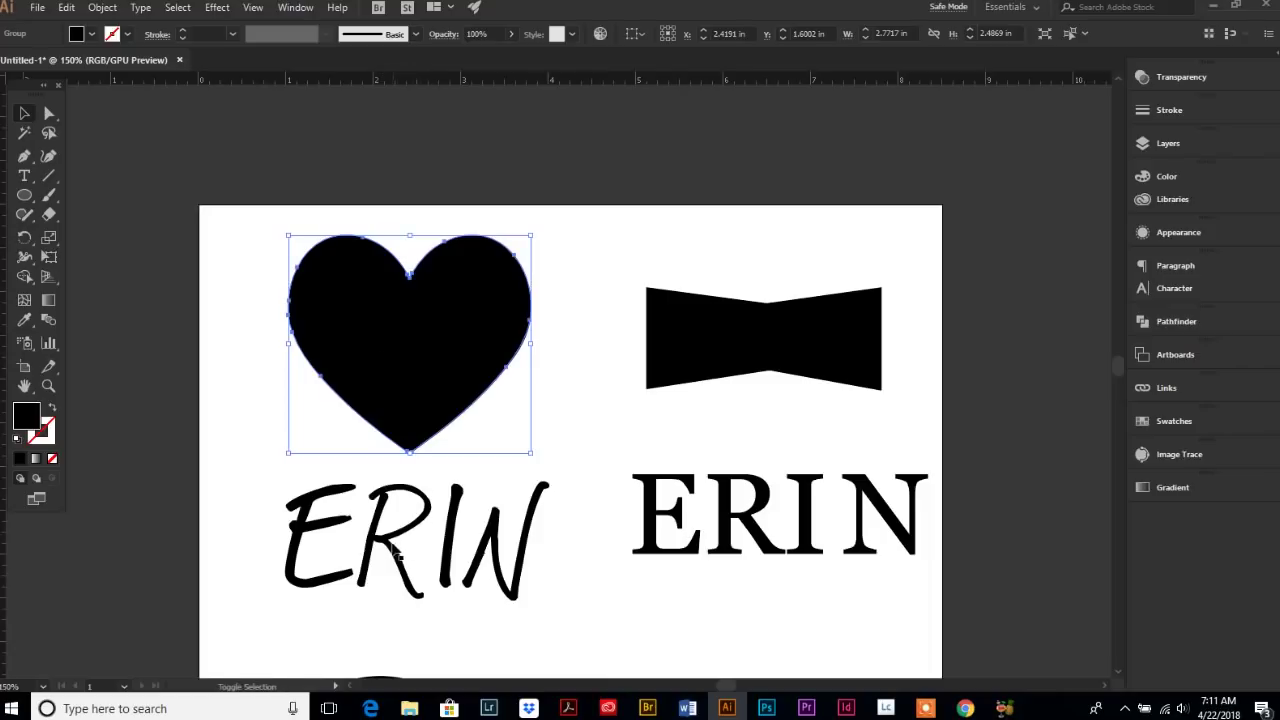
{"action": "left_click", "coordinate": [415, 585], "text": "shift"}
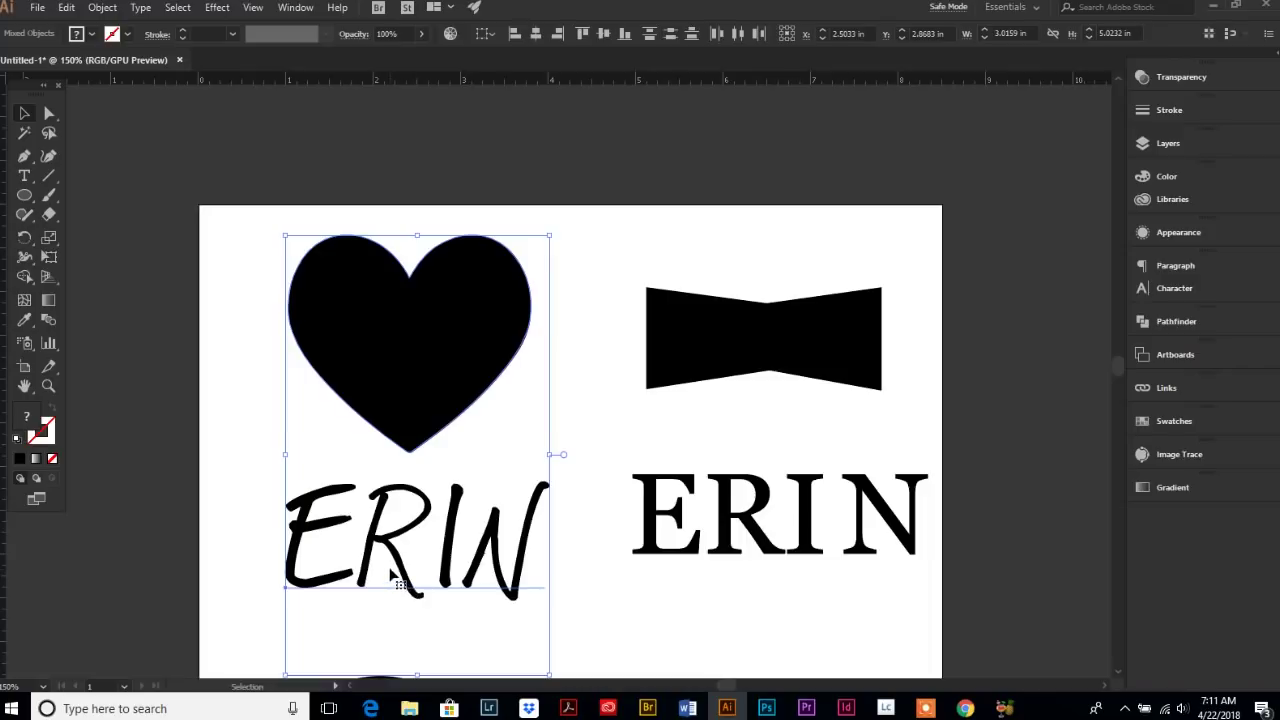
{"action": "left_click", "coordinate": [100, 8]}
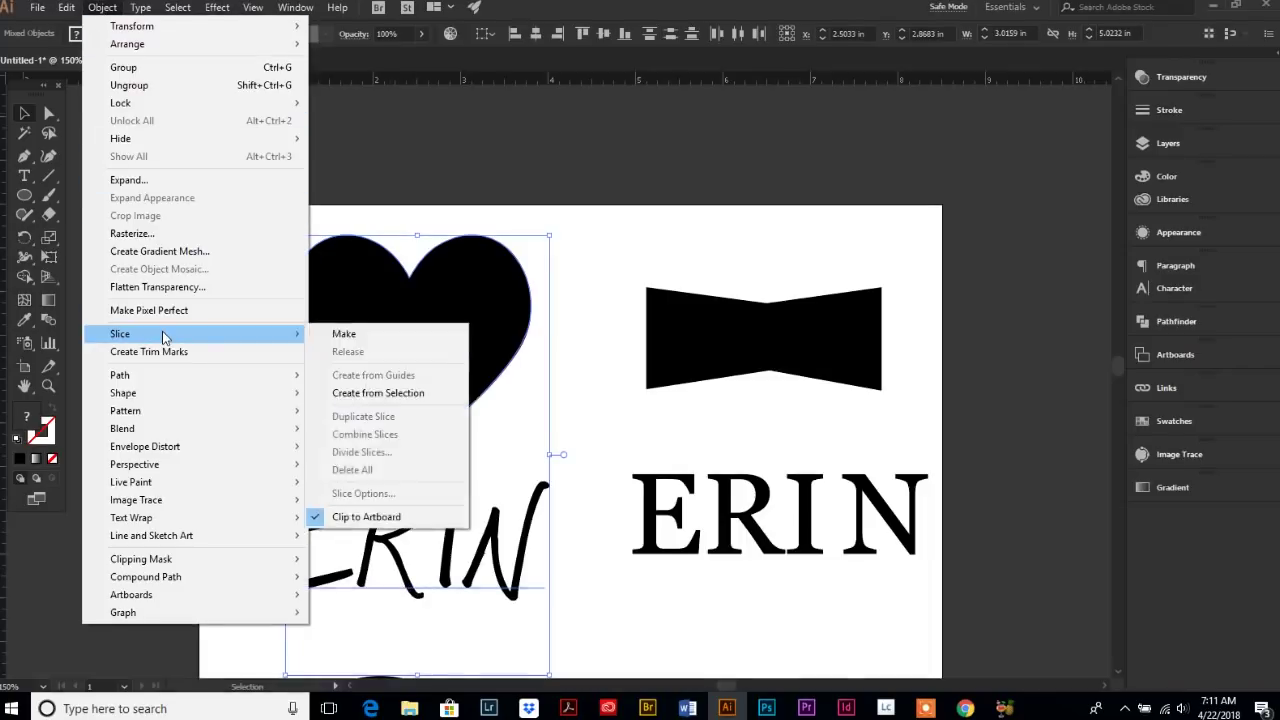
{"action": "mouse_move", "coordinate": [154, 453]}
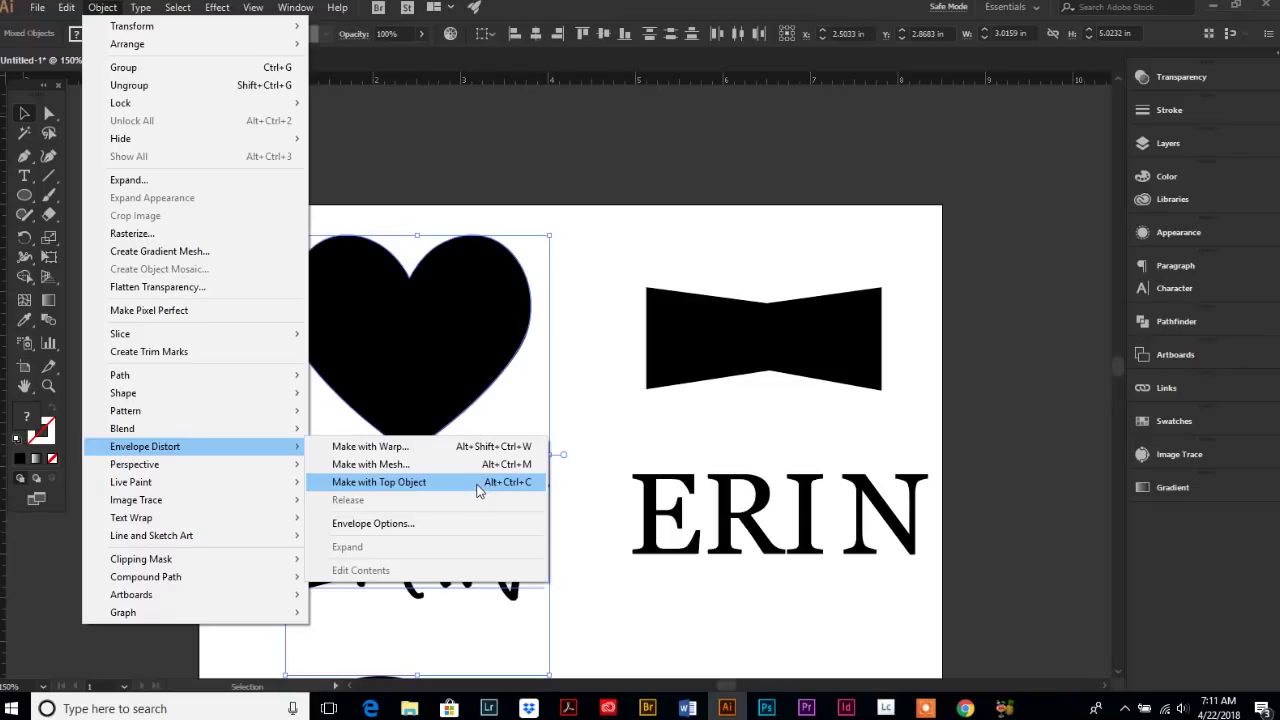
{"action": "left_click", "coordinate": [388, 484]}
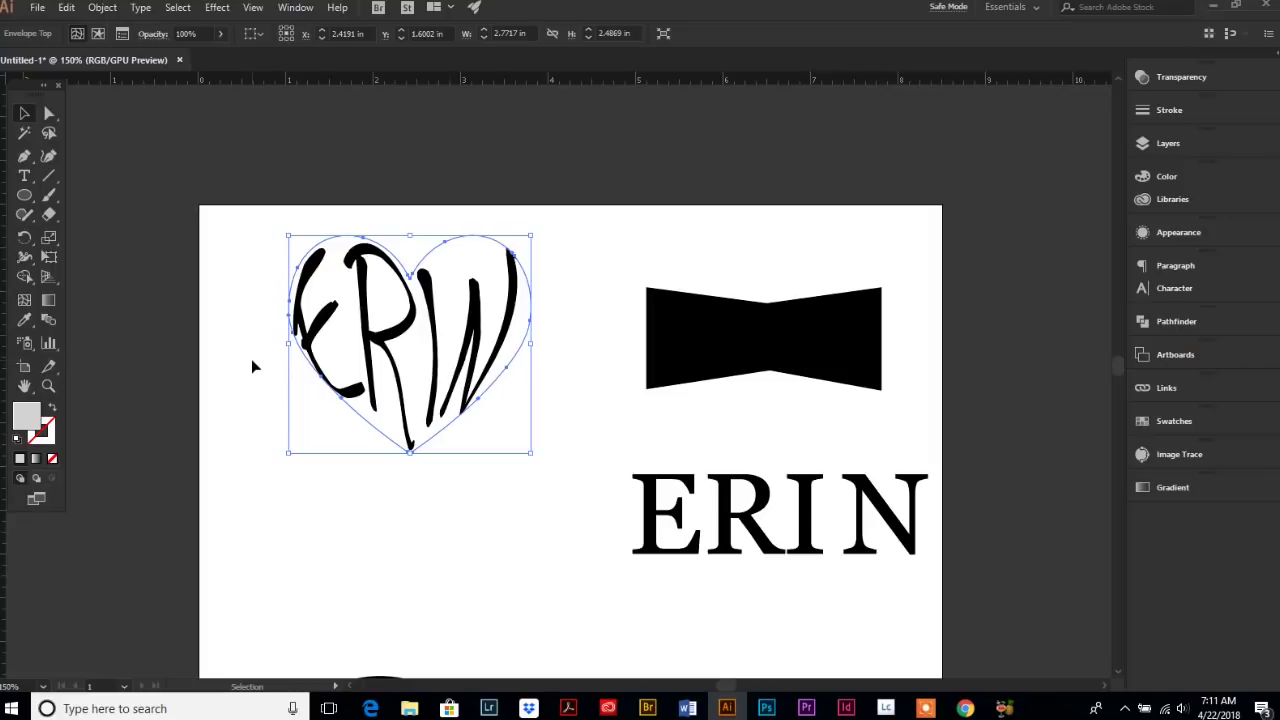
{"action": "left_click", "coordinate": [251, 431]}
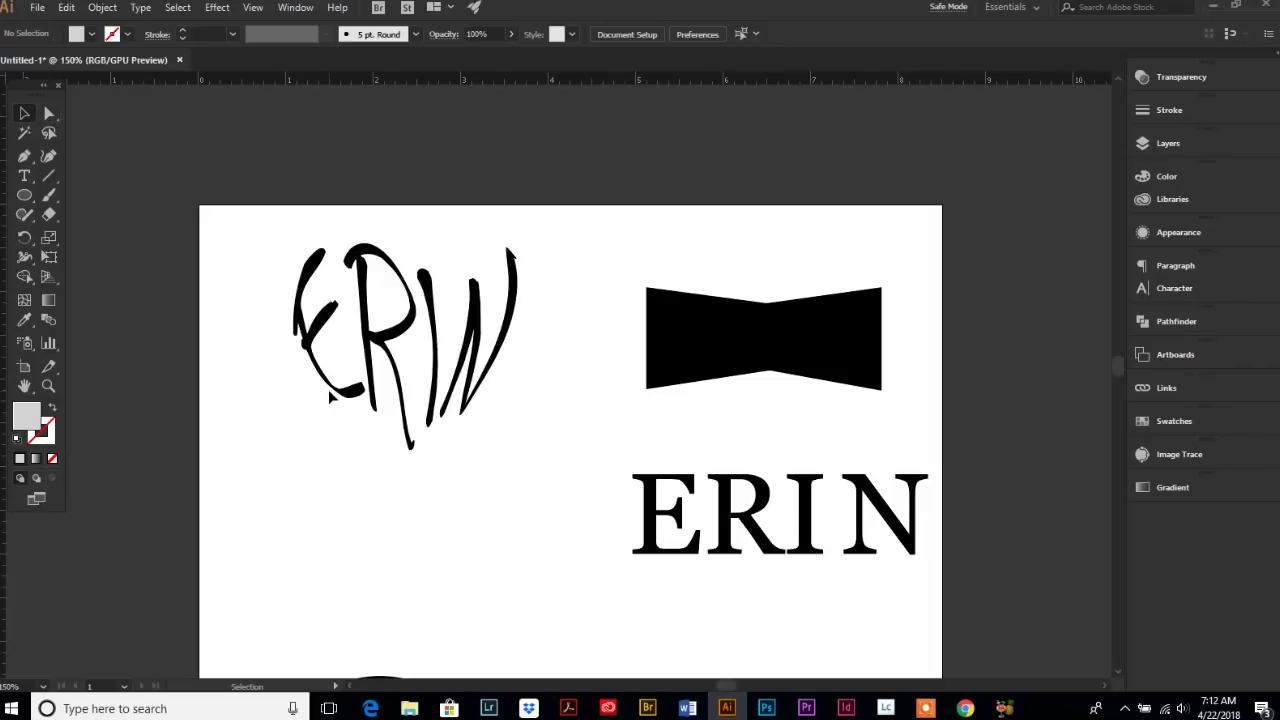
Step: Bring the bow-tie shape in front of the serif ERIN text
{"action": "scroll", "coordinate": [724, 477], "scroll_direction": "down", "scroll_amount": 5}
{"action": "scroll", "coordinate": [724, 477], "scroll_direction": "up", "scroll_amount": 4}
{"action": "left_click_drag", "start_coordinate": [720, 477], "coordinate": [706, 430]}
{"action": "left_click", "coordinate": [679, 528]}
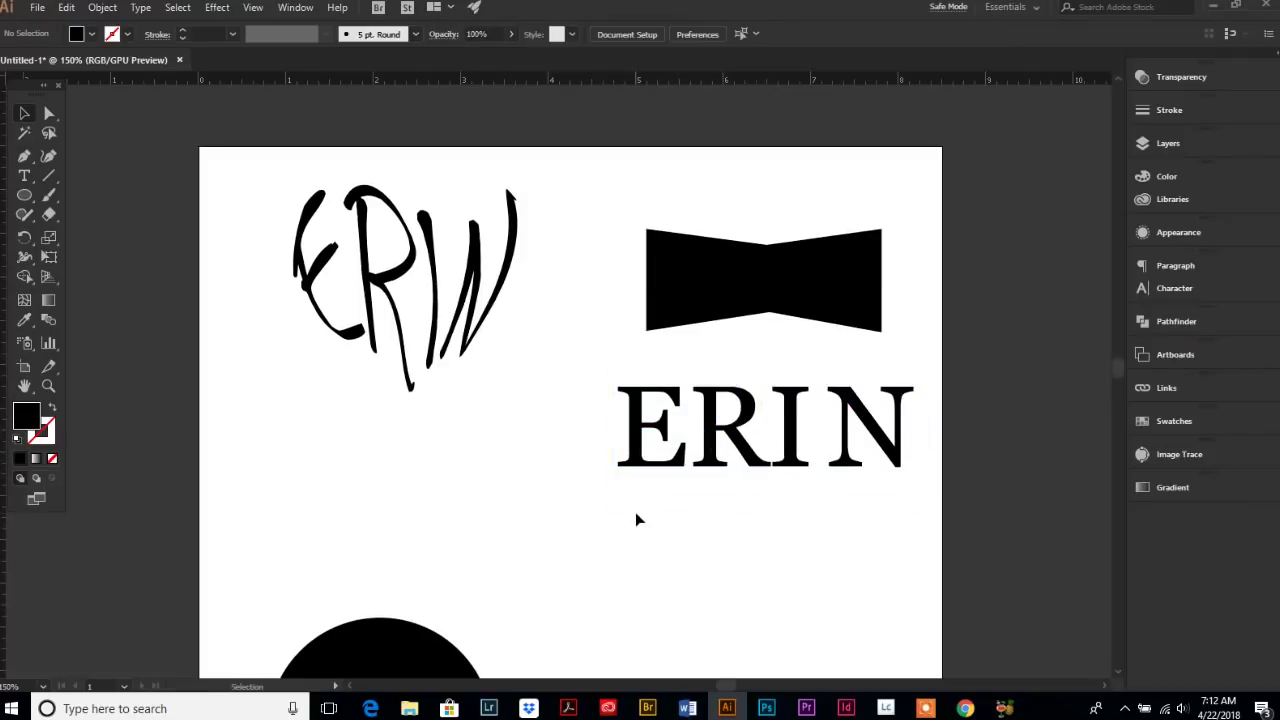
{"action": "left_click", "coordinate": [688, 300]}
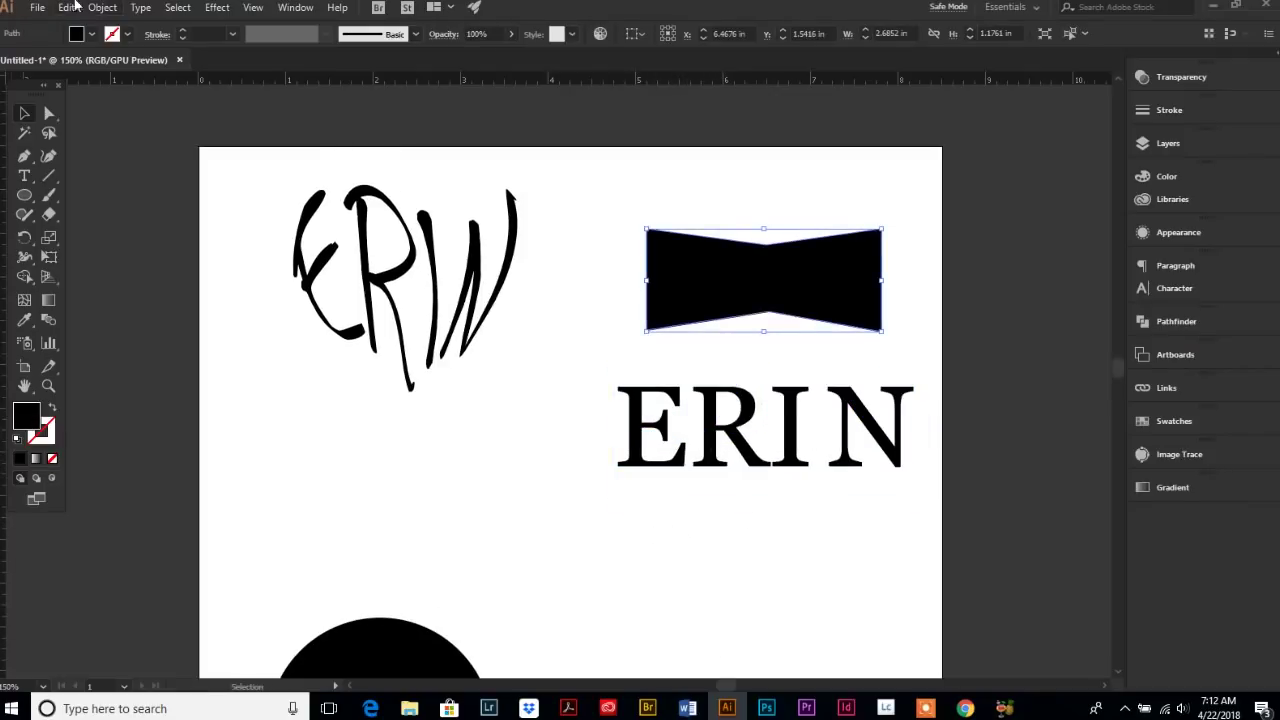
{"action": "left_click", "coordinate": [102, 7]}
{"action": "mouse_move", "coordinate": [127, 44]}
{"action": "left_click", "coordinate": [410, 44]}
{"action": "left_click", "coordinate": [752, 453], "text": "shift"}
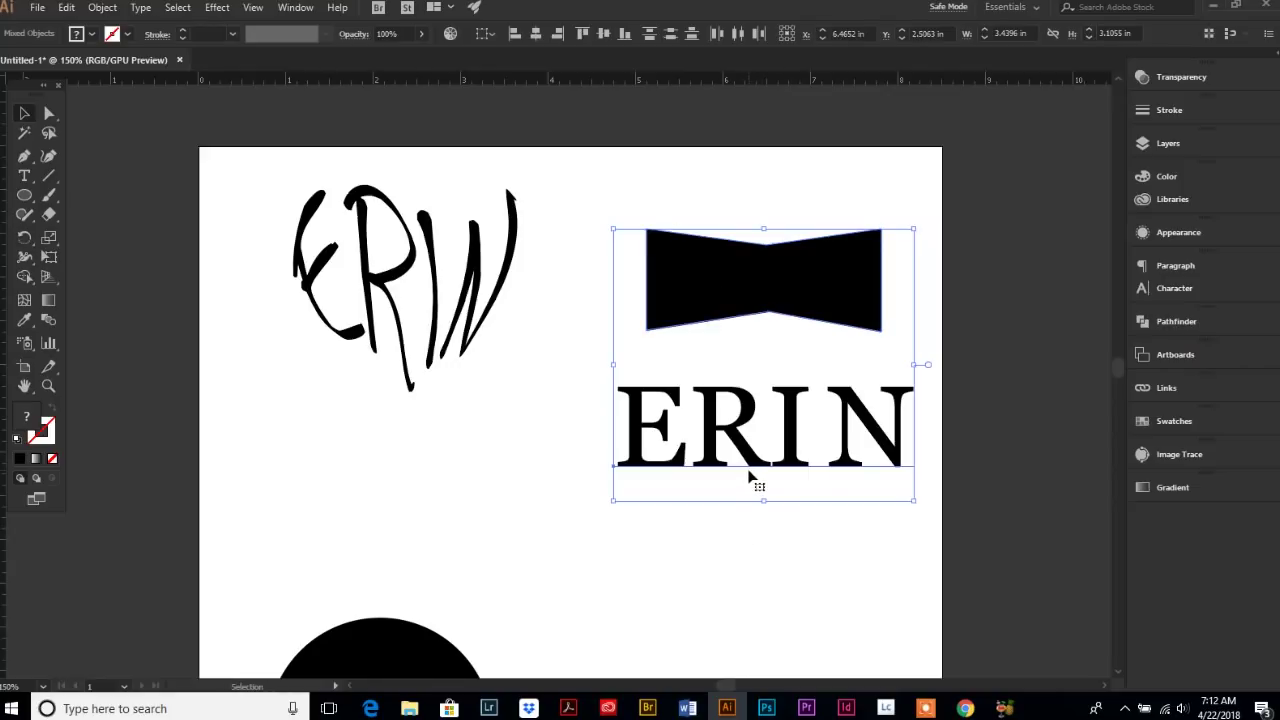
Step: Warp the serif ERIN into the bow-tie with Make with Top Object (Alt+Ctrl+C)
{"action": "left_click", "coordinate": [103, 10]}
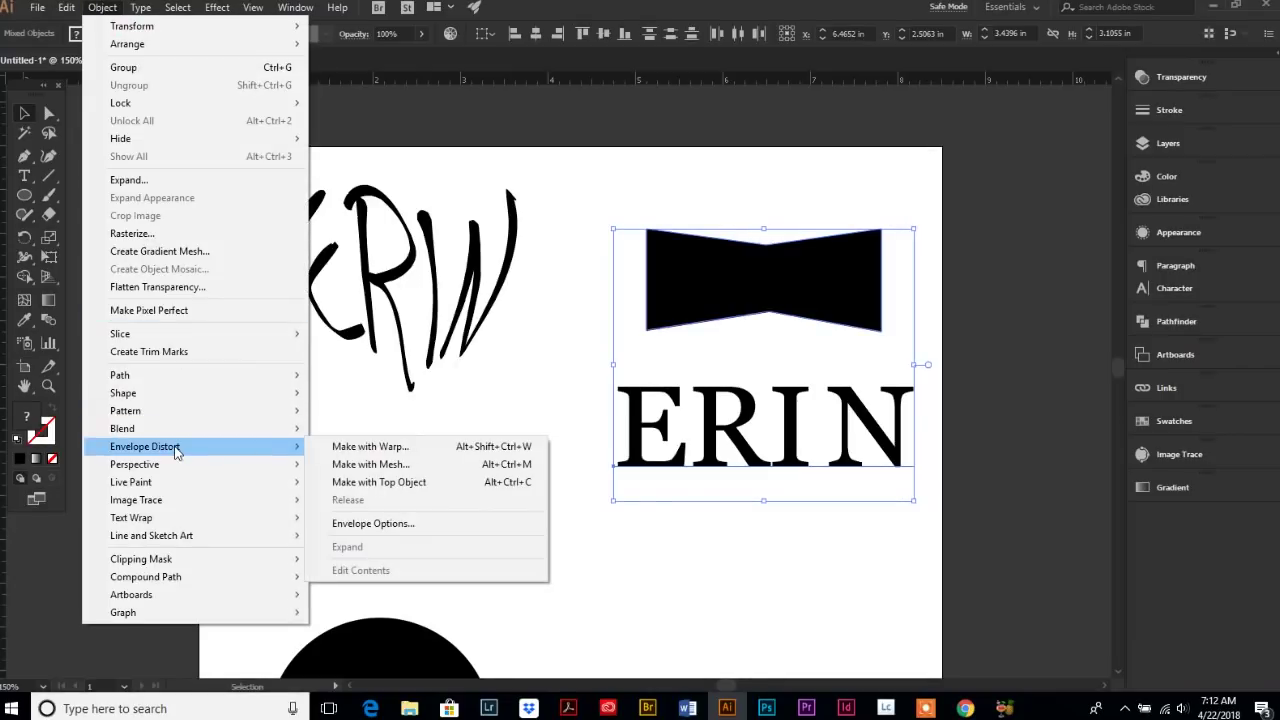
{"action": "left_click", "coordinate": [738, 600]}
{"action": "left_click", "coordinate": [731, 430]}
{"action": "left_click", "coordinate": [745, 316], "text": "shift"}
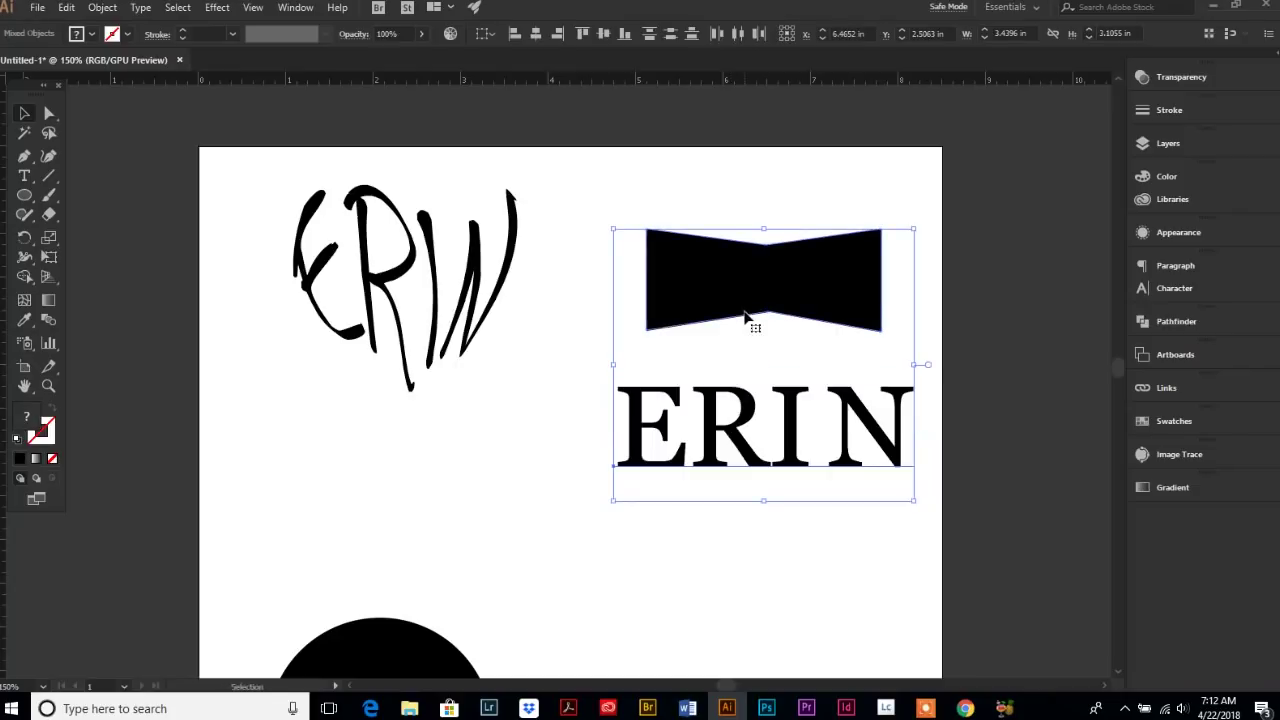
{"action": "key", "text": "ctrl+alt+c"}
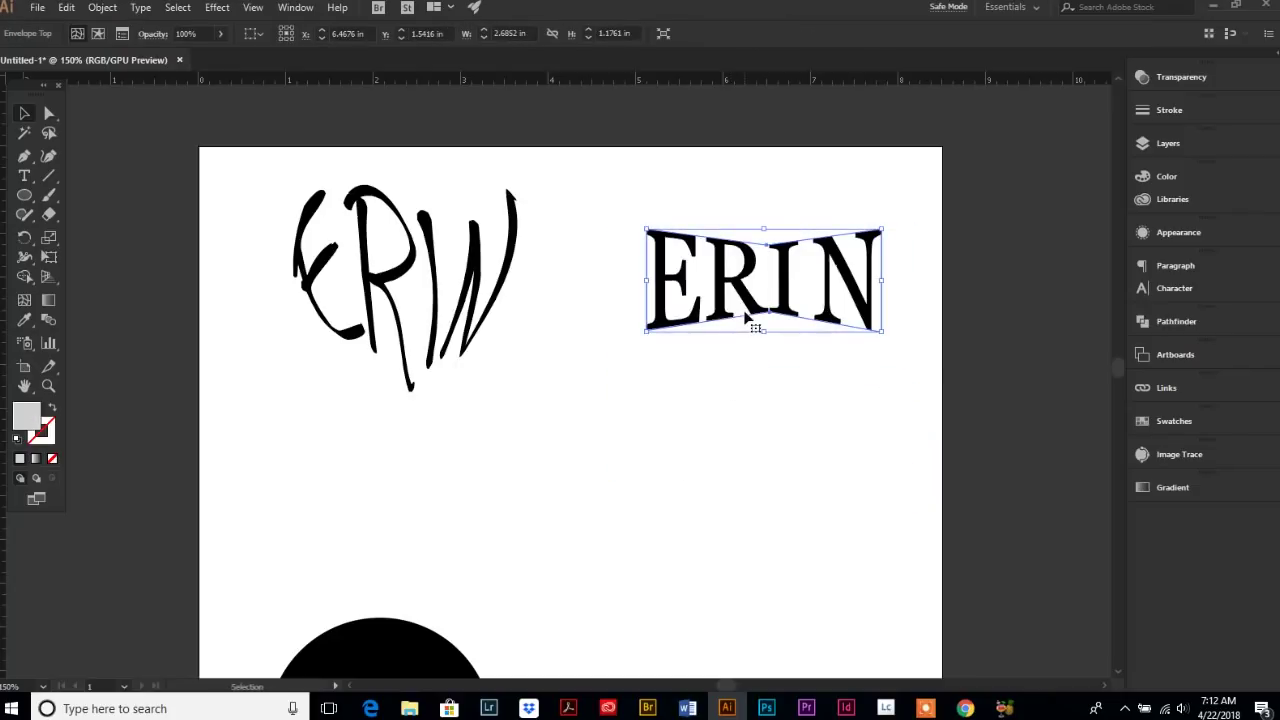
{"action": "left_click", "coordinate": [752, 376]}
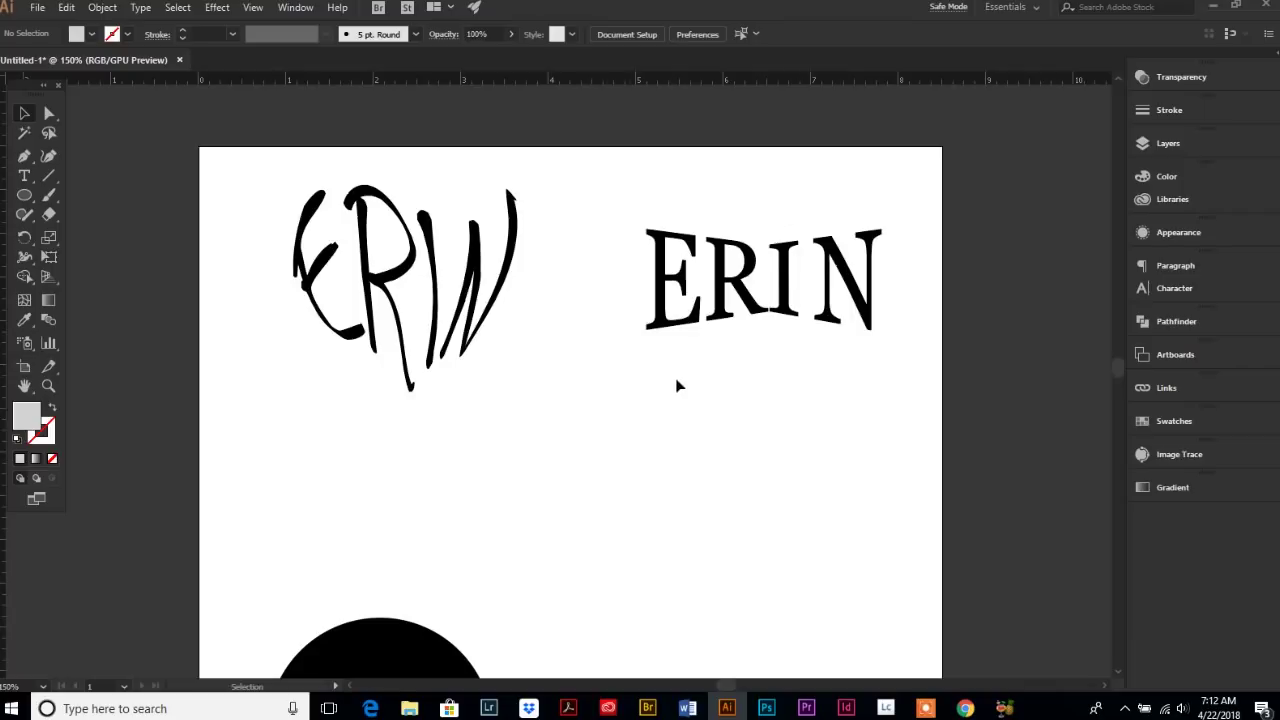
{"action": "scroll", "coordinate": [726, 434], "scroll_direction": "down", "scroll_amount": 3}
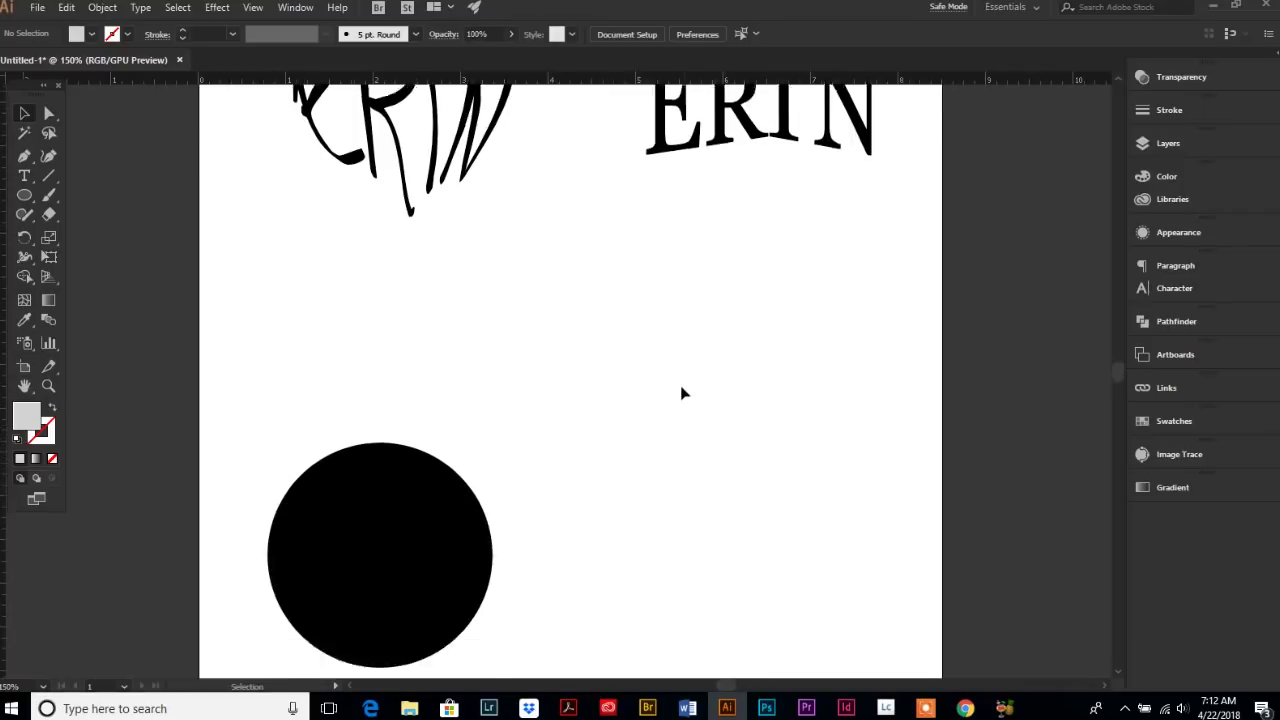
Step: Undo the envelope warp, move the serif ERIN lower and the script ERIN under the bow tie
{"action": "scroll", "coordinate": [680, 392], "scroll_direction": "down", "scroll_amount": 3}
{"action": "scroll", "coordinate": [675, 395], "scroll_direction": "up", "scroll_amount": 8}
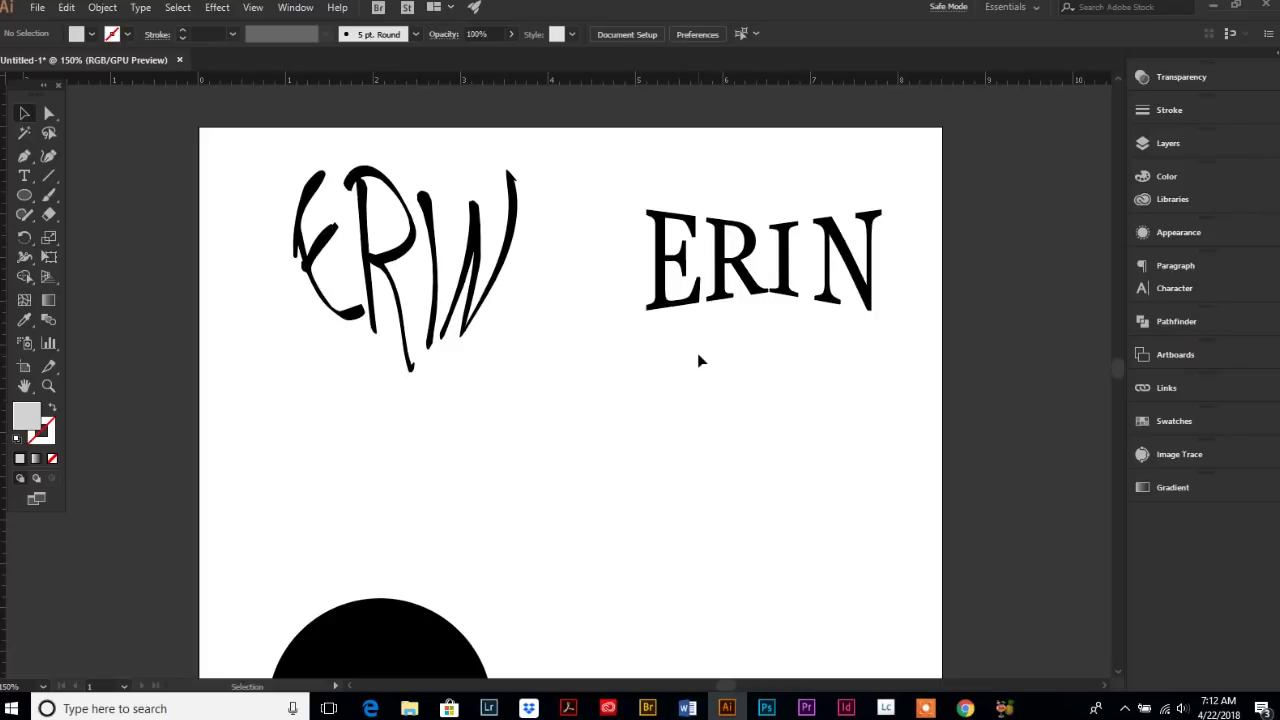
{"action": "key", "text": "ctrl+z"}
{"action": "key", "text": "ctrl+z"}
{"action": "key", "text": "ctrl+z"}
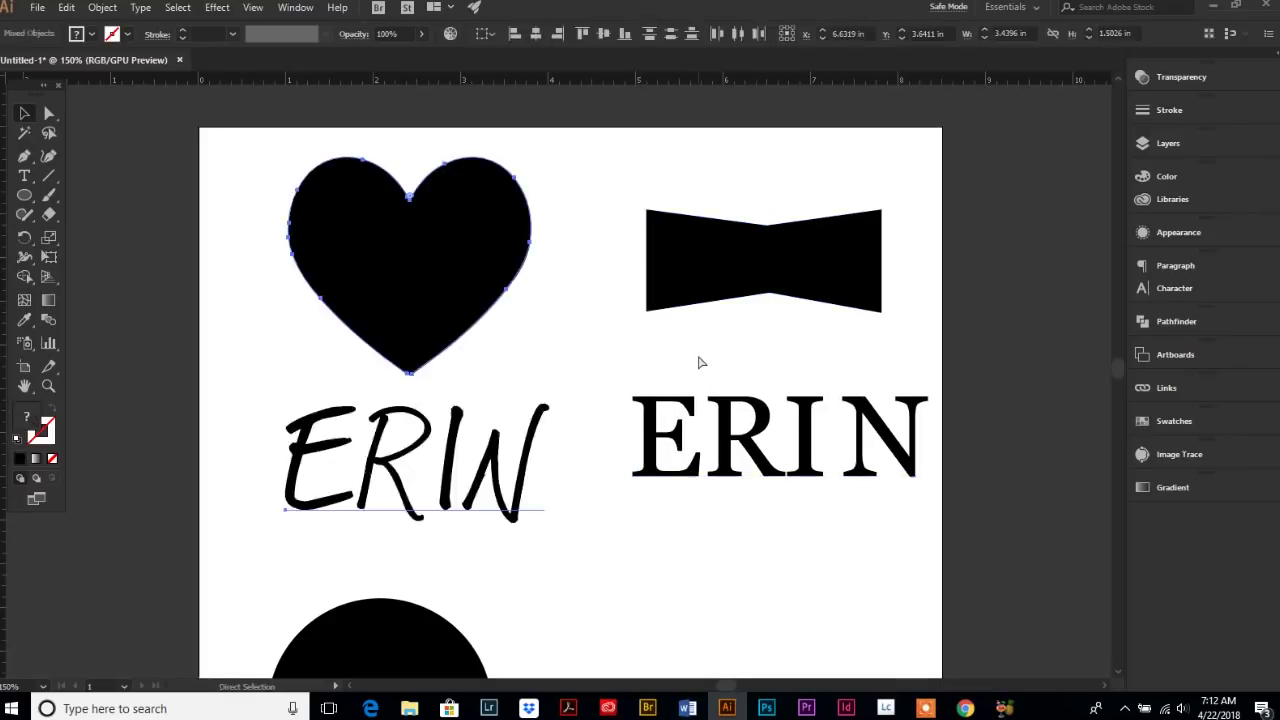
{"action": "key", "text": "v"}
{"action": "left_click", "coordinate": [586, 357]}
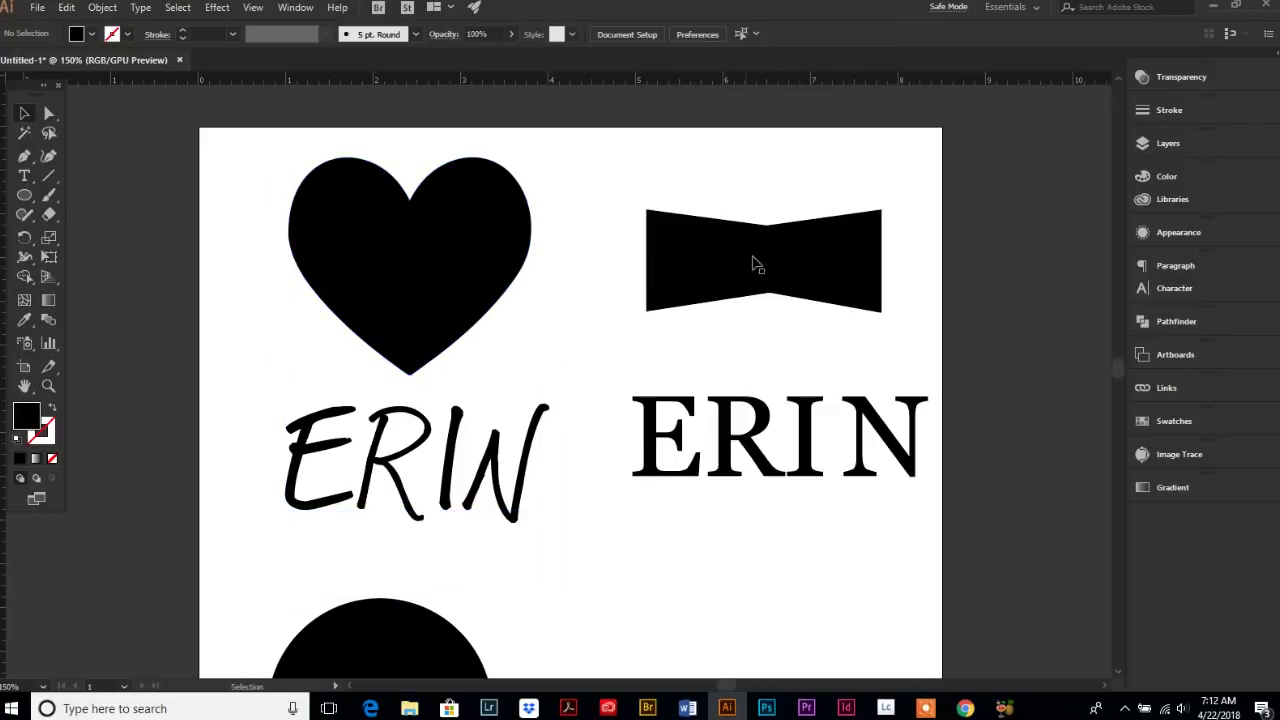
{"action": "left_click", "coordinate": [750, 265]}
{"action": "left_click", "coordinate": [521, 462]}
{"action": "left_click_drag", "start_coordinate": [694, 480], "coordinate": [662, 596]}
{"action": "left_click_drag", "start_coordinate": [396, 458], "coordinate": [742, 388]}
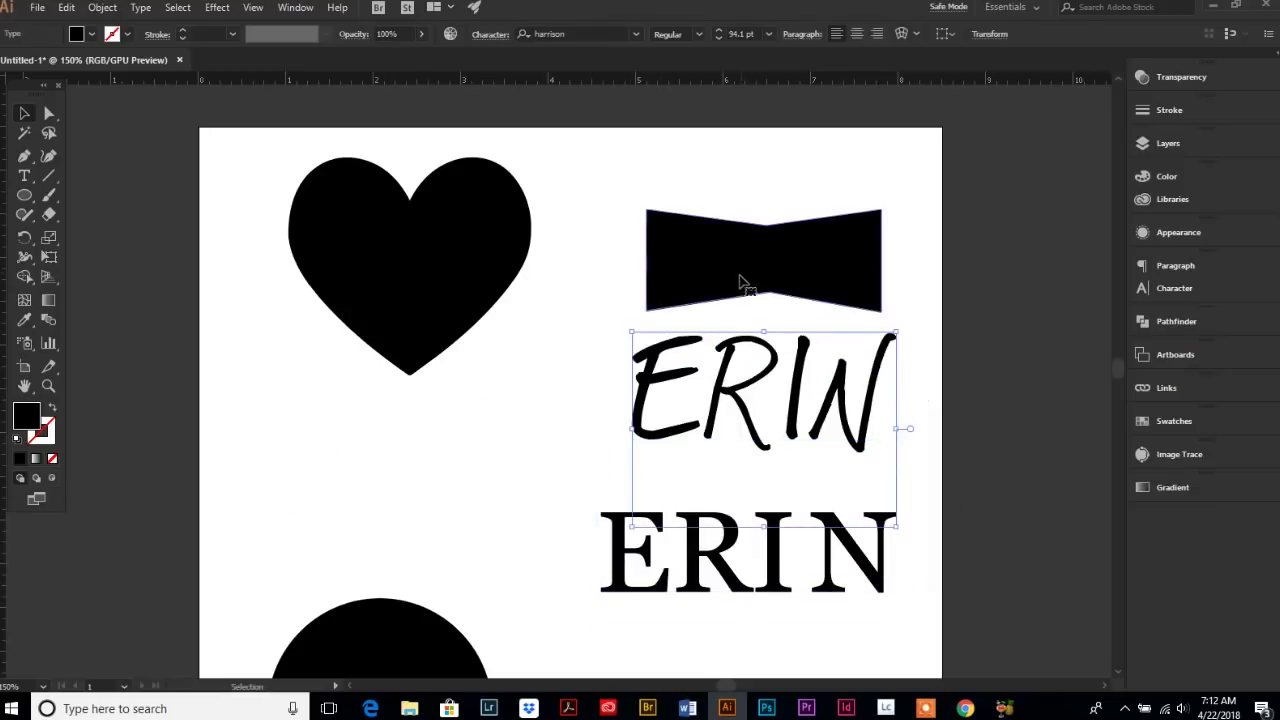
Step: Bring the bow tie forward and warp the script ERIN into it with Alt+Ctrl+C
{"action": "left_click", "coordinate": [675, 268]}
{"action": "left_click", "coordinate": [102, 7]}
{"action": "mouse_move", "coordinate": [138, 44]}
{"action": "left_click", "coordinate": [387, 61]}
{"action": "left_click", "coordinate": [857, 371]}
{"action": "left_click", "coordinate": [777, 271]}
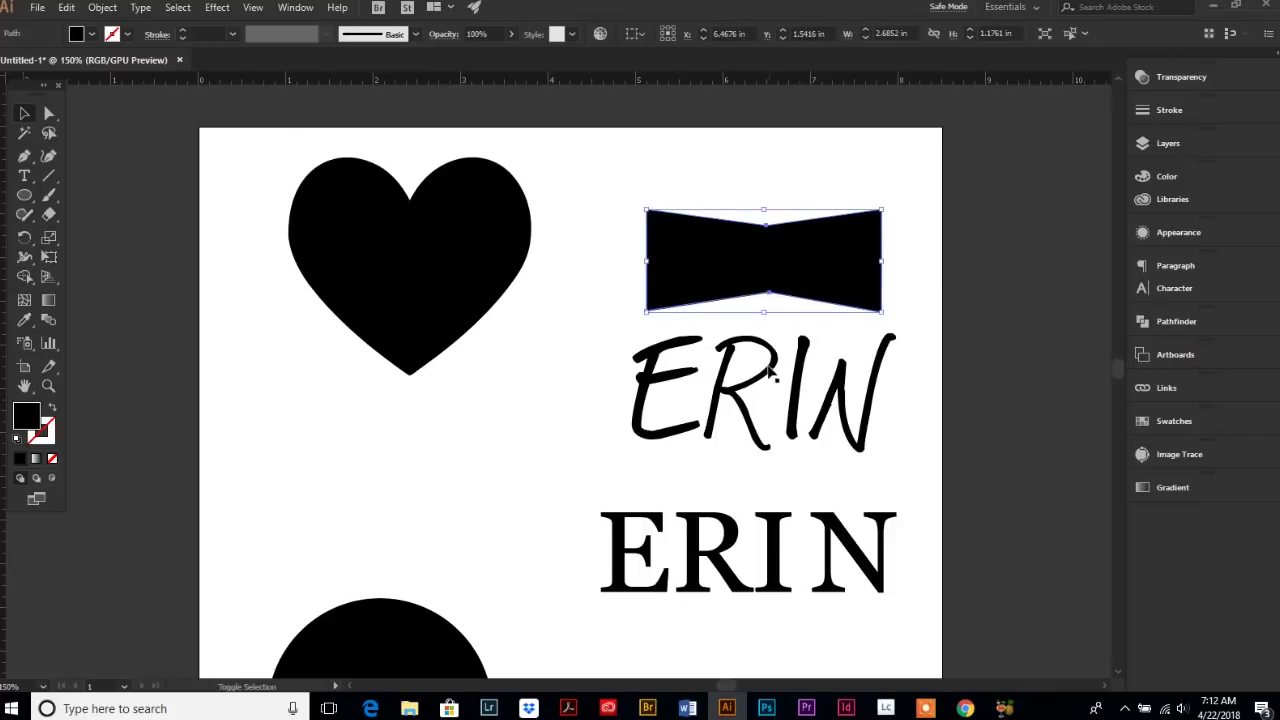
{"action": "left_click", "coordinate": [752, 428], "text": "shift"}
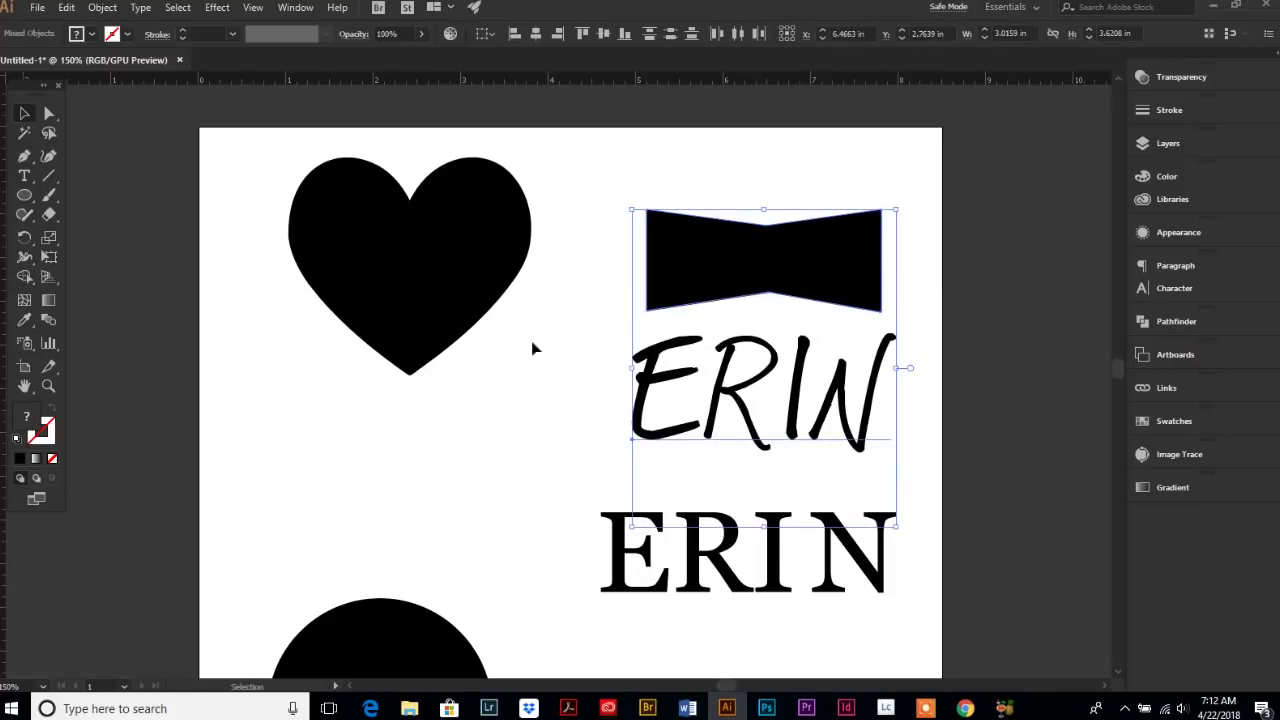
{"action": "key", "text": "ctrl+alt+c"}
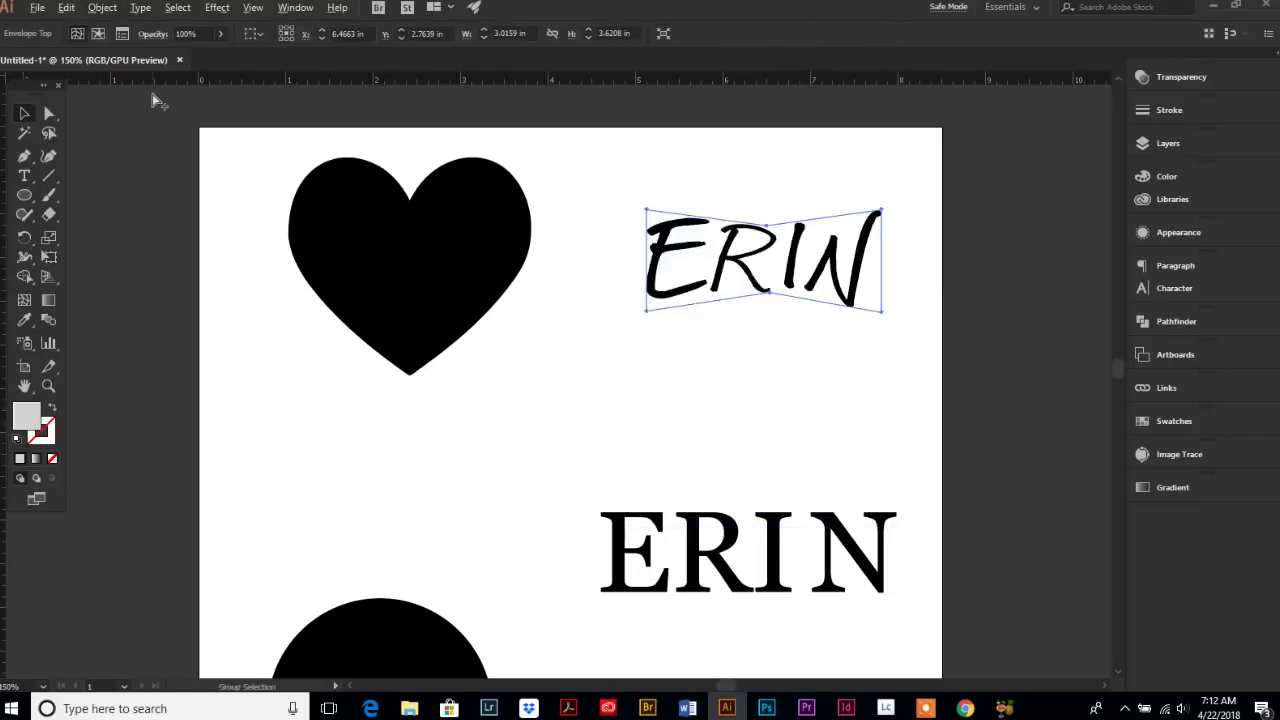
{"action": "left_click", "coordinate": [971, 484]}
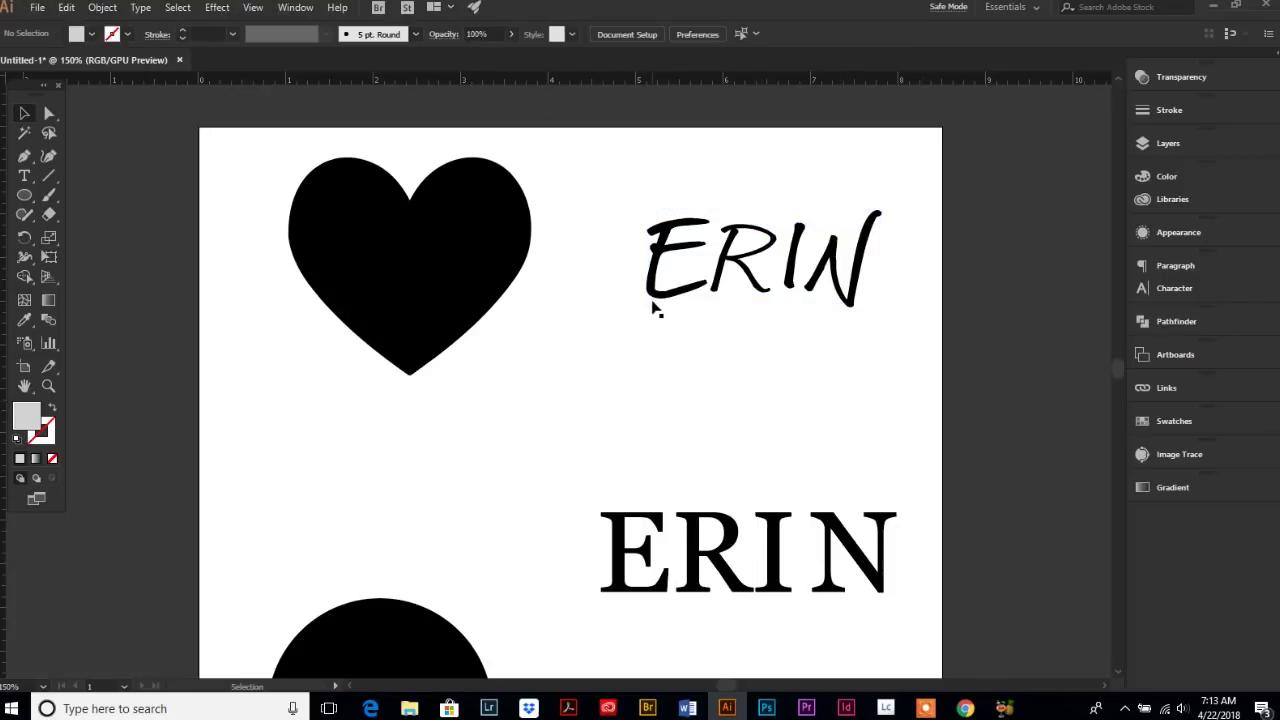
Step: Move the serif ERIN back up, then undo the recent edits with Ctrl+Z
{"action": "left_click_drag", "start_coordinate": [628, 589], "coordinate": [636, 433]}
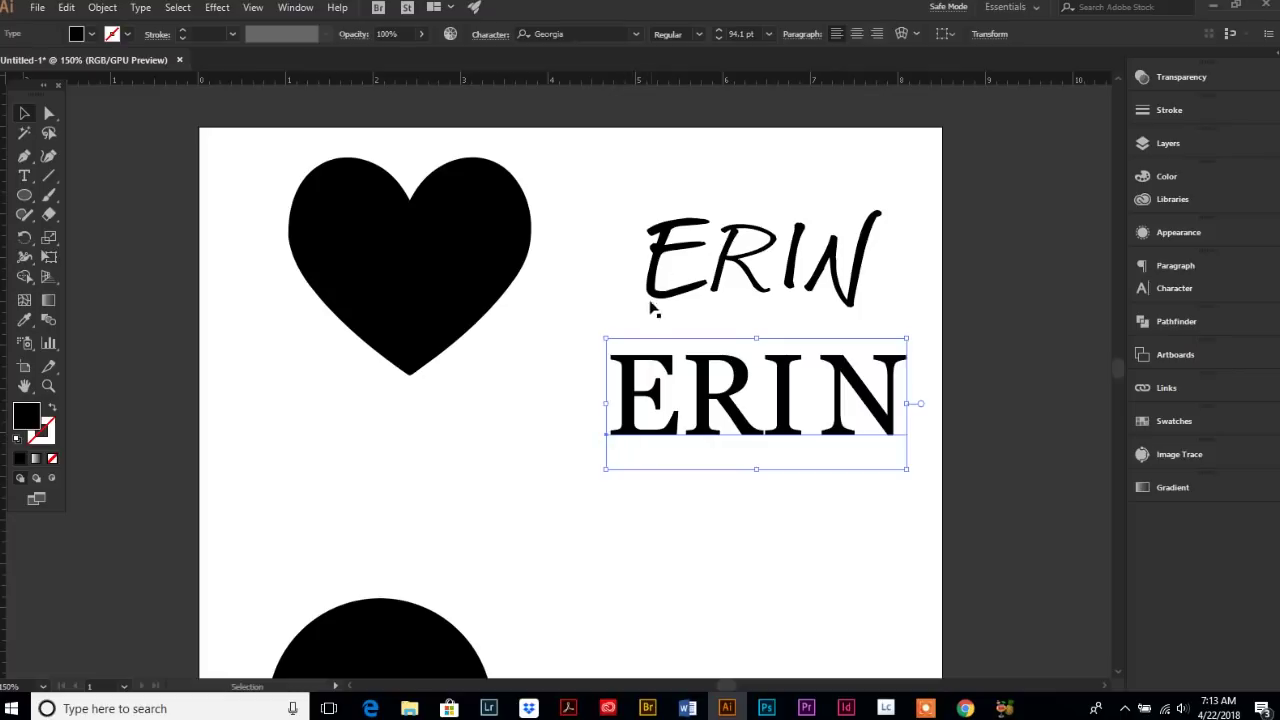
{"action": "double_click", "coordinate": [660, 372]}
{"action": "key", "text": "Escape"}
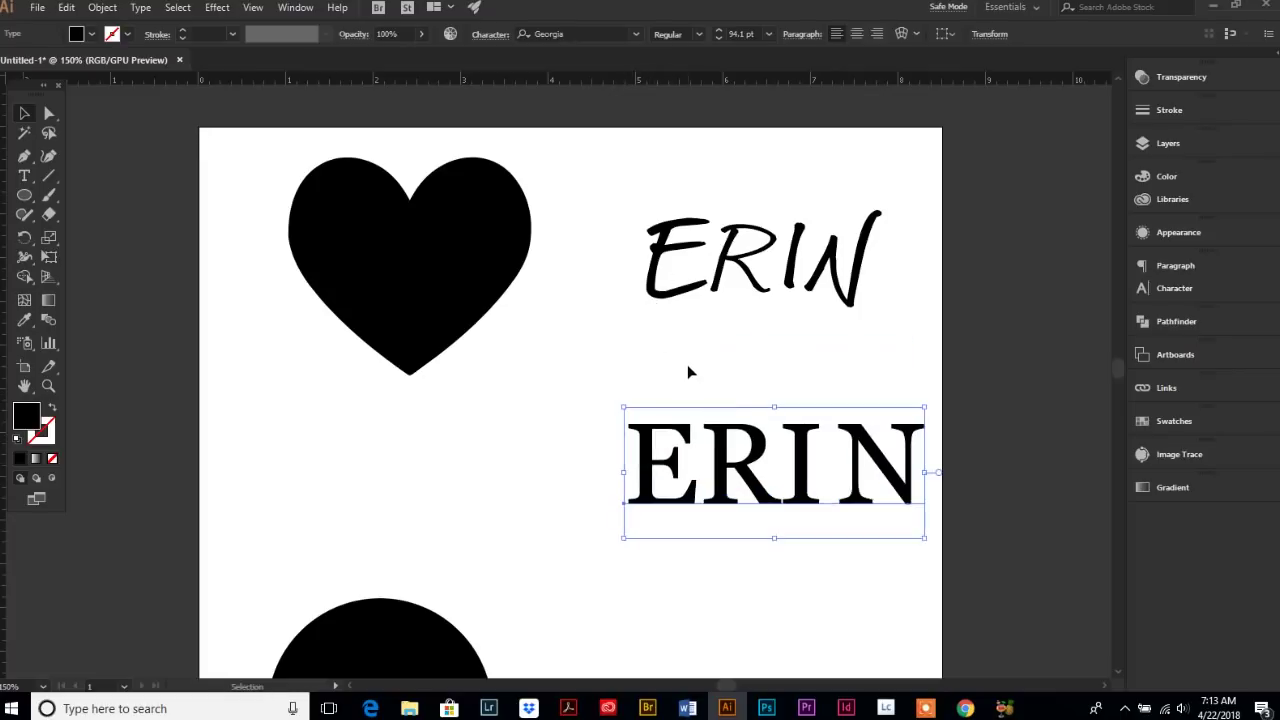
{"action": "key", "text": "ctrl+shift+a"}
{"action": "key", "text": "ctrl+z"}
{"action": "key", "text": "ctrl+z"}
{"action": "key", "text": "ctrl+z"}
{"action": "key", "text": "ctrl+z"}
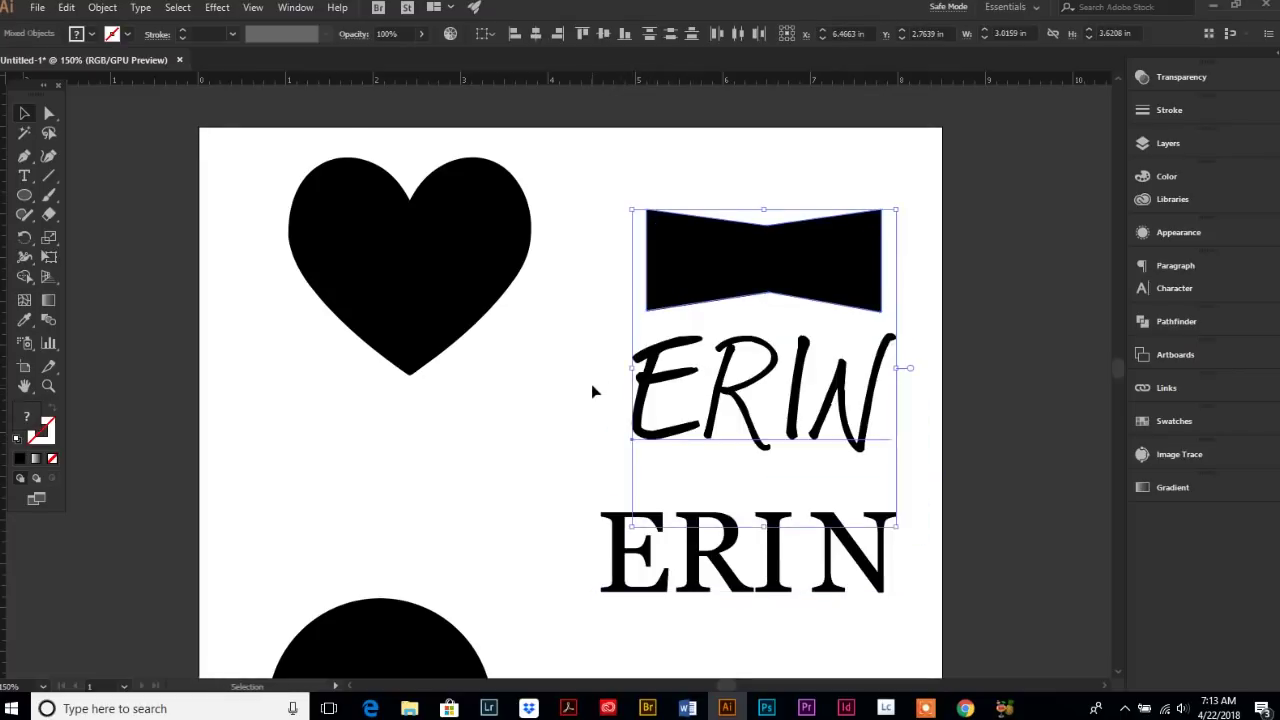
{"action": "key", "text": "ctrl+z"}
{"action": "key", "text": "ctrl+z"}
{"action": "key", "text": "ctrl+z"}
{"action": "key", "text": "ctrl+z"}
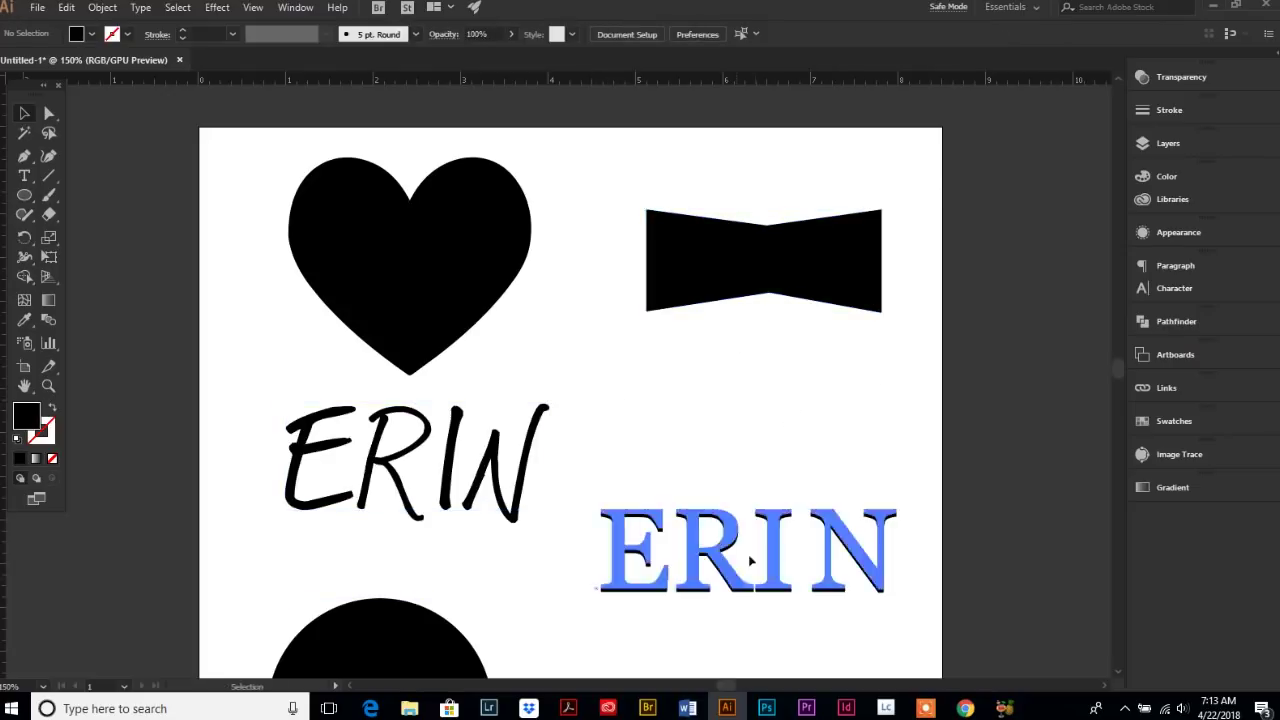
Step: Bring the black circle to the front and warp the bold ERIN into it with Alt+Ctrl+C
{"action": "key", "text": "ctrl+z"}
{"action": "key", "text": "ctrl+z"}
{"action": "key", "text": "ctrl+z"}
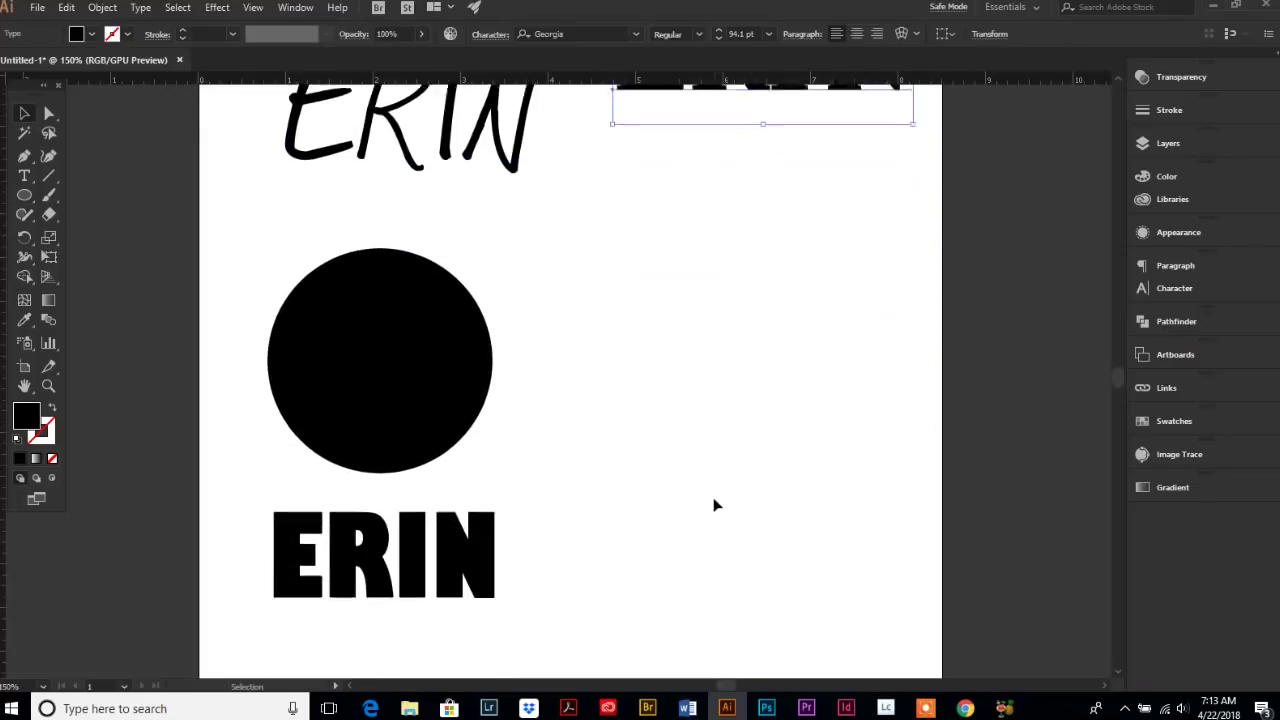
{"action": "scroll", "coordinate": [366, 455], "scroll_direction": "up", "scroll_amount": 1}
{"action": "left_click", "coordinate": [340, 310]}
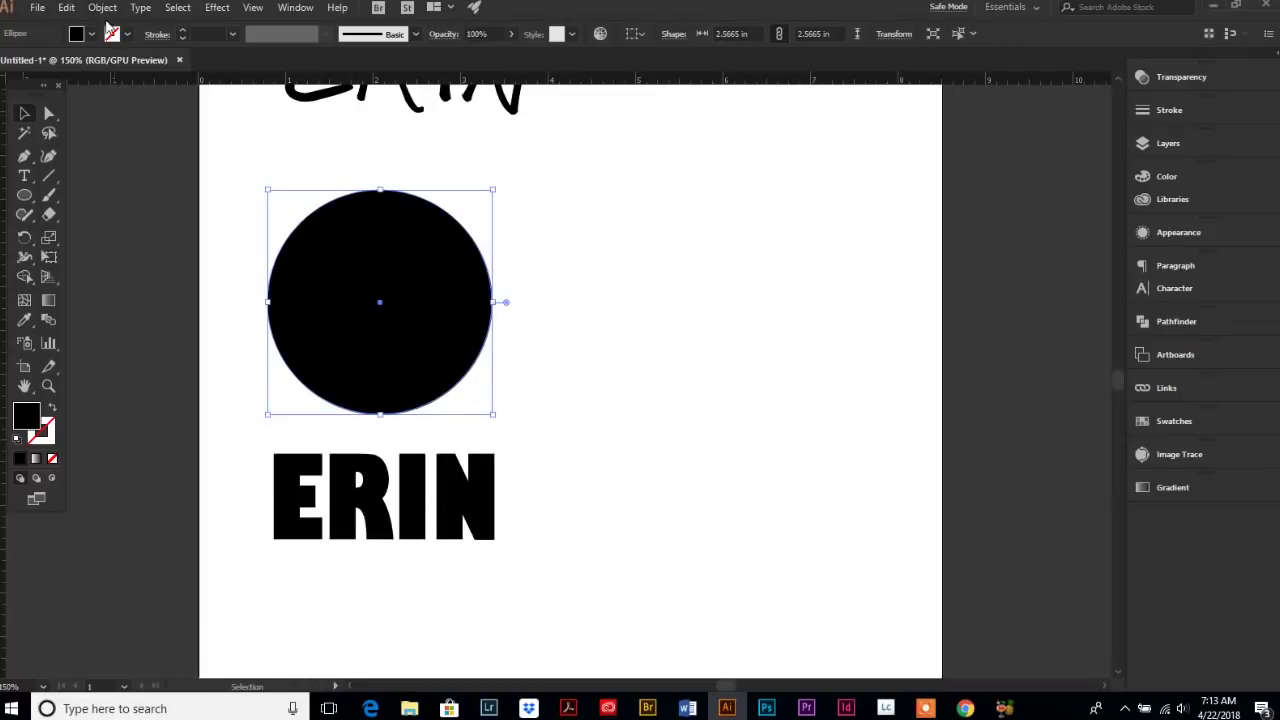
{"action": "left_click", "coordinate": [103, 8]}
{"action": "left_click", "coordinate": [358, 40]}
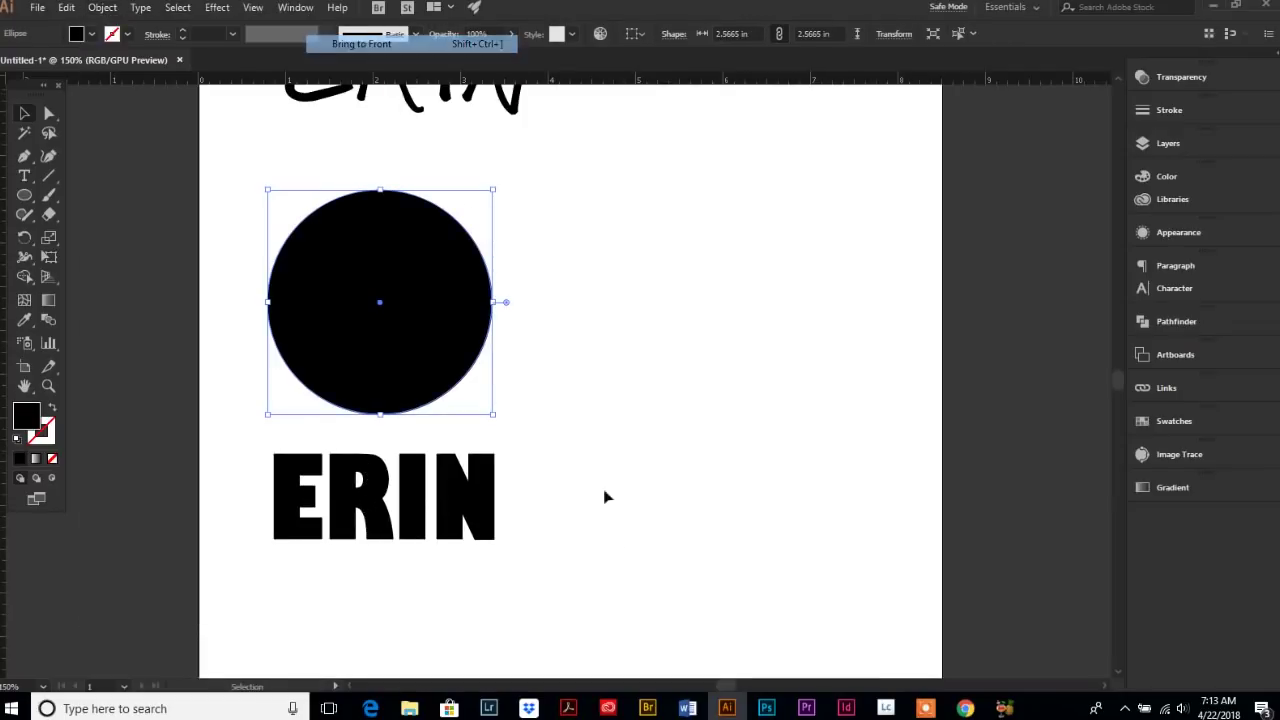
{"action": "left_click", "coordinate": [414, 523], "text": "shift"}
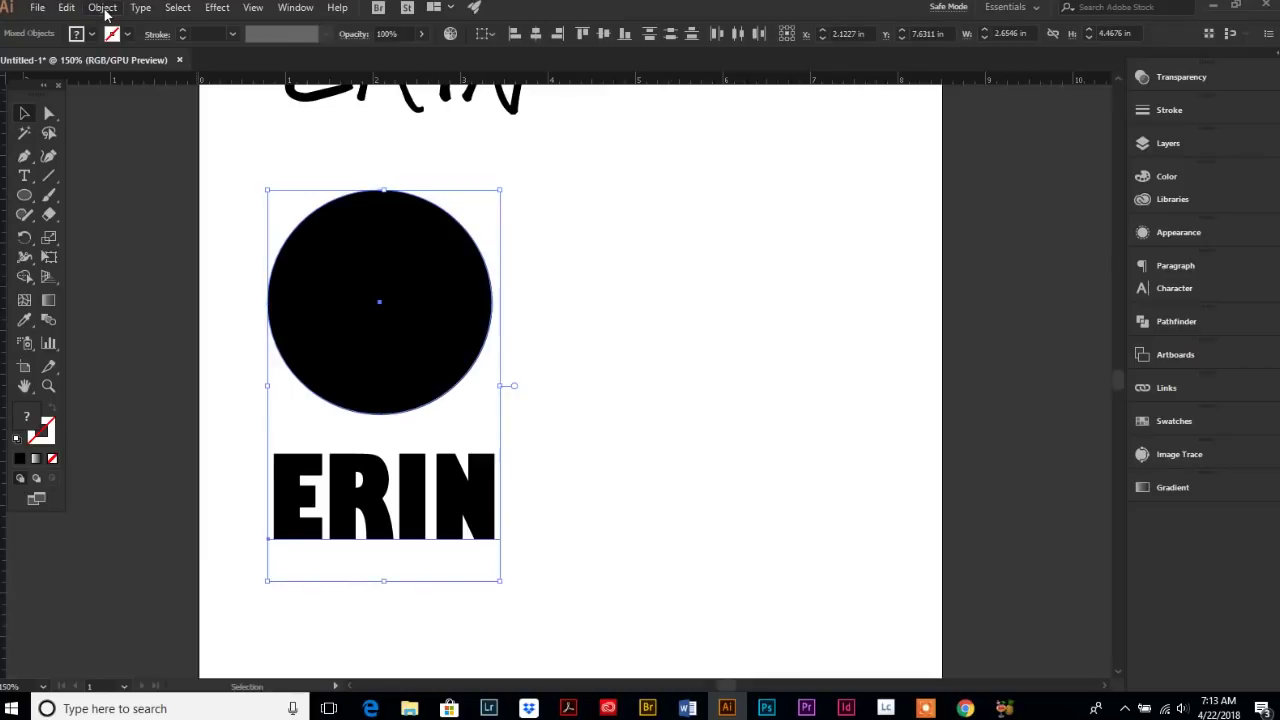
{"action": "key", "text": "ctrl+alt+c"}
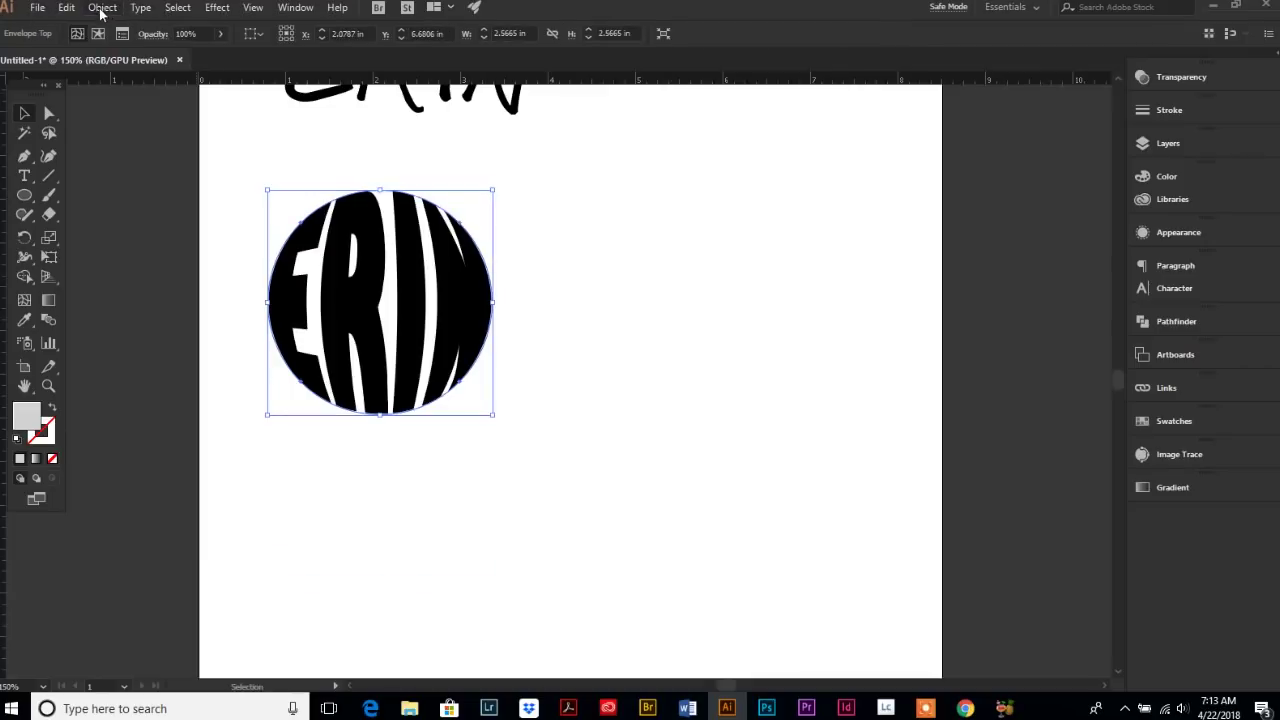
{"action": "left_click", "coordinate": [530, 527]}
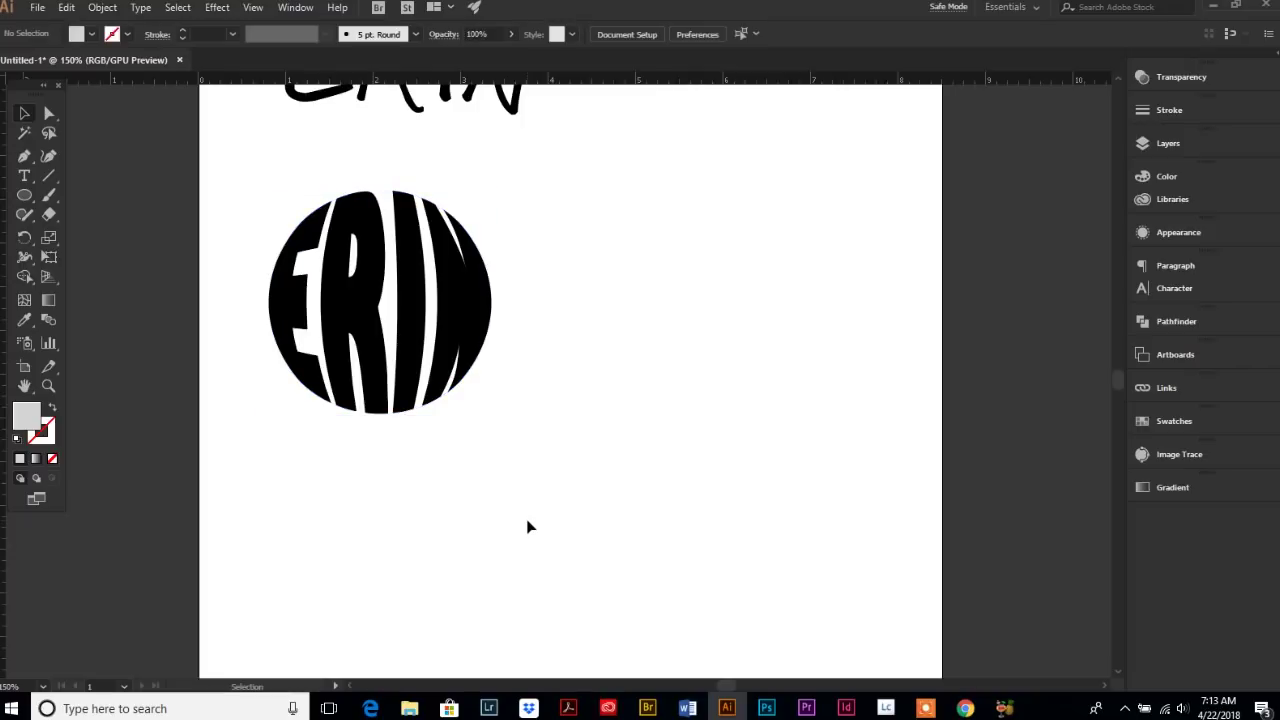